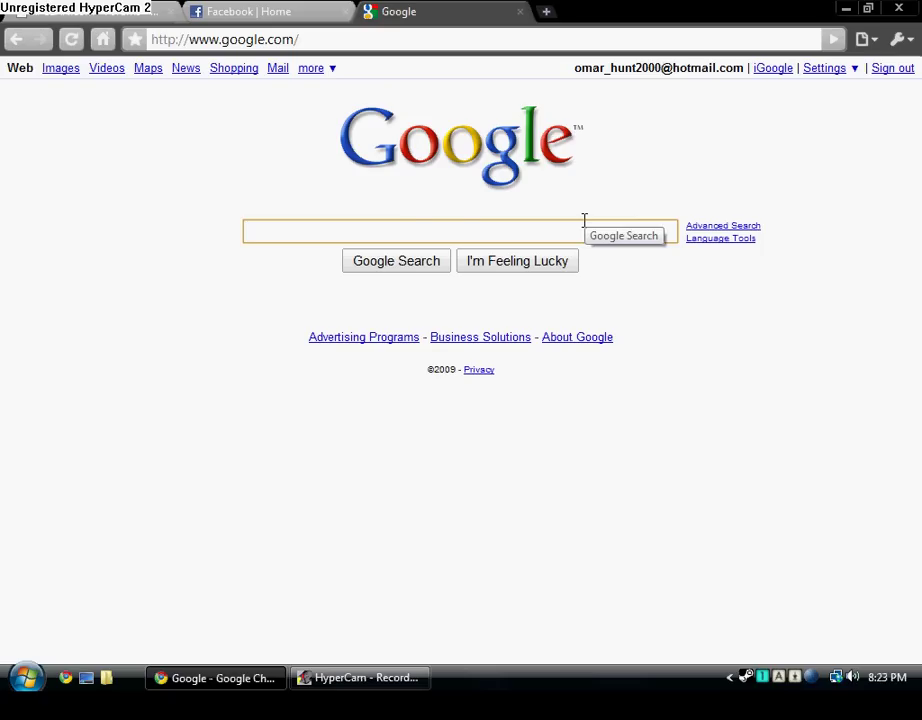
Run a Google search for 'HLSS'
{"action": "type", "text": "HLSS"}
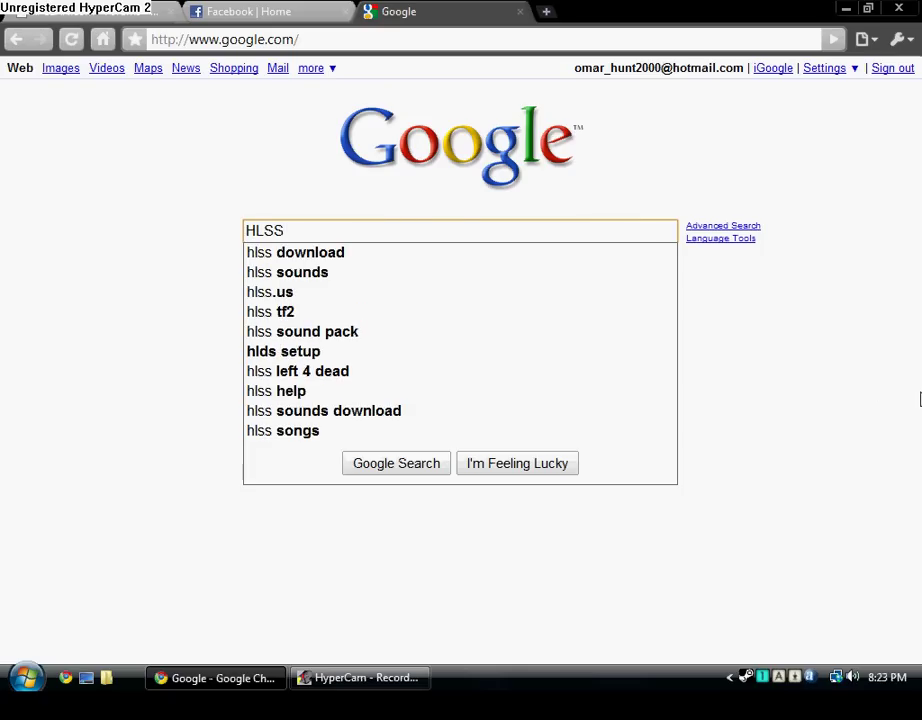
{"action": "key", "text": "Return"}
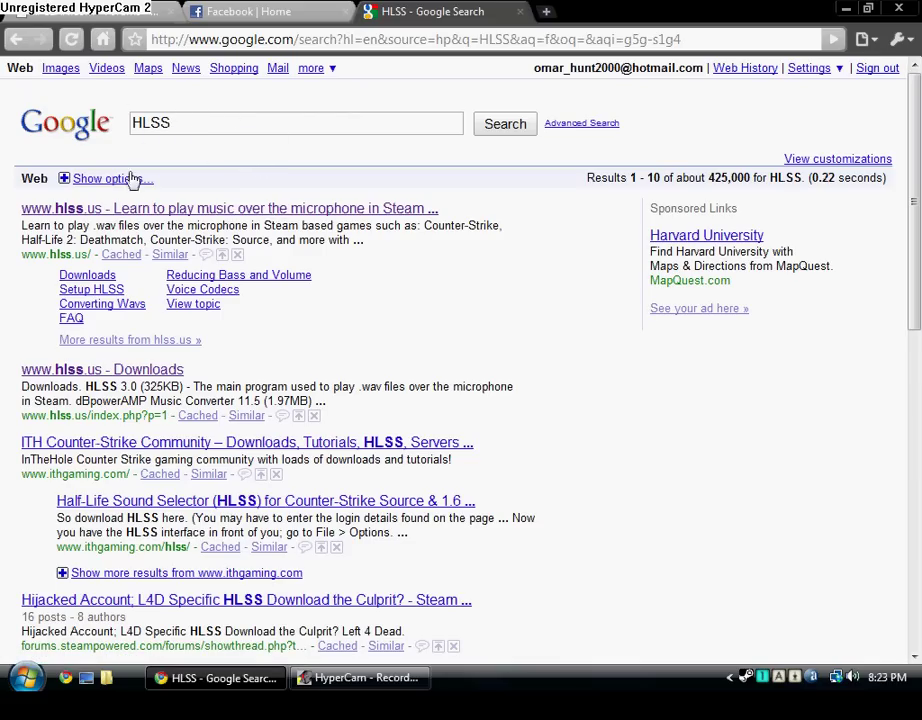
Open hlss.us, go to its Downloads page and save the HLSS 3.0 archive
{"action": "left_click", "coordinate": [78, 210]}
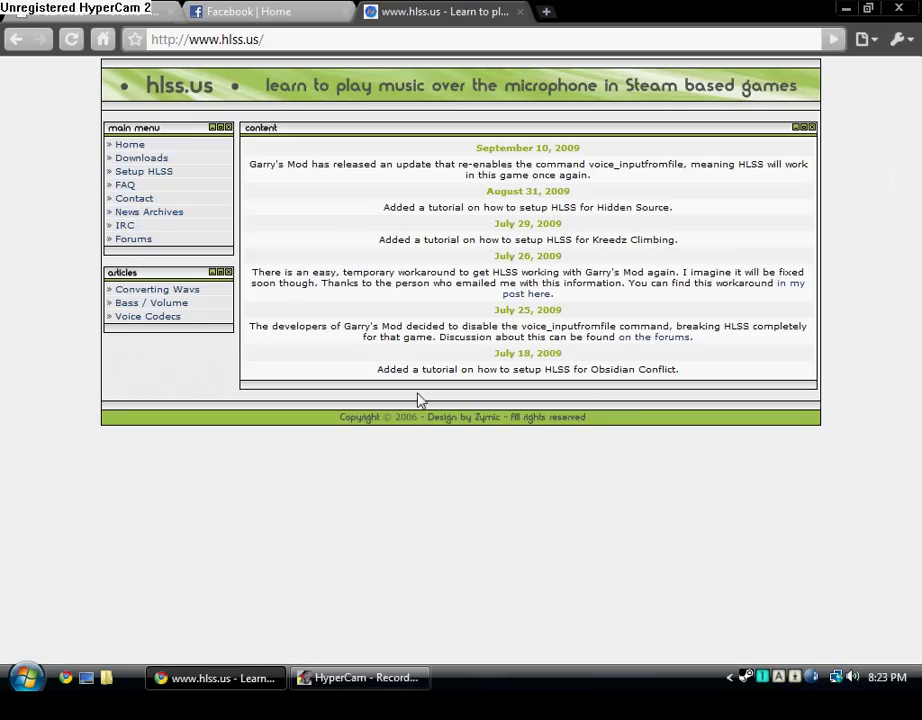
{"action": "left_click", "coordinate": [140, 163]}
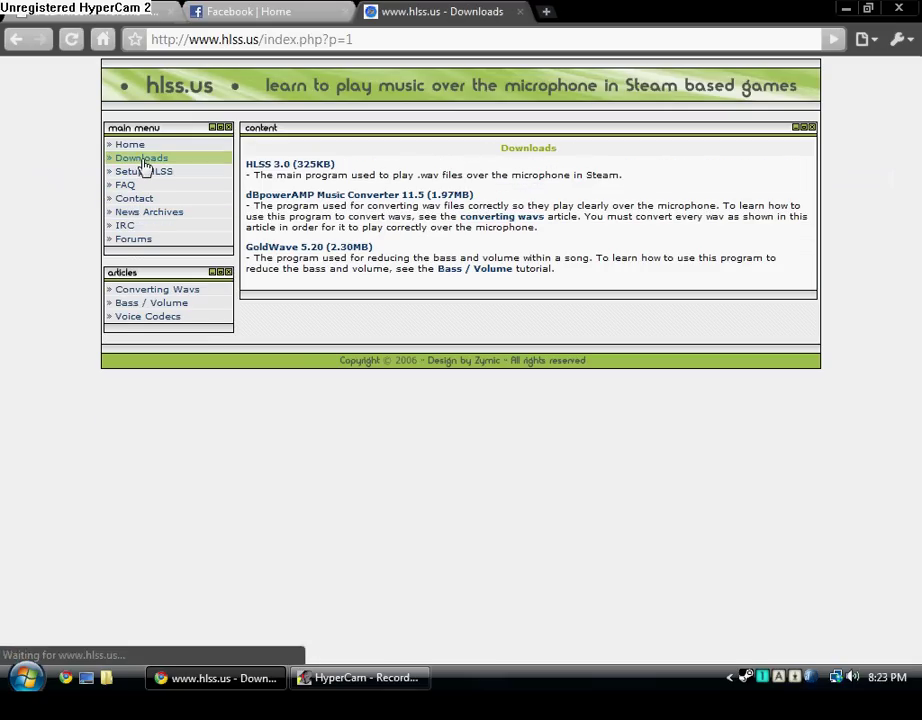
{"action": "left_click", "coordinate": [281, 166]}
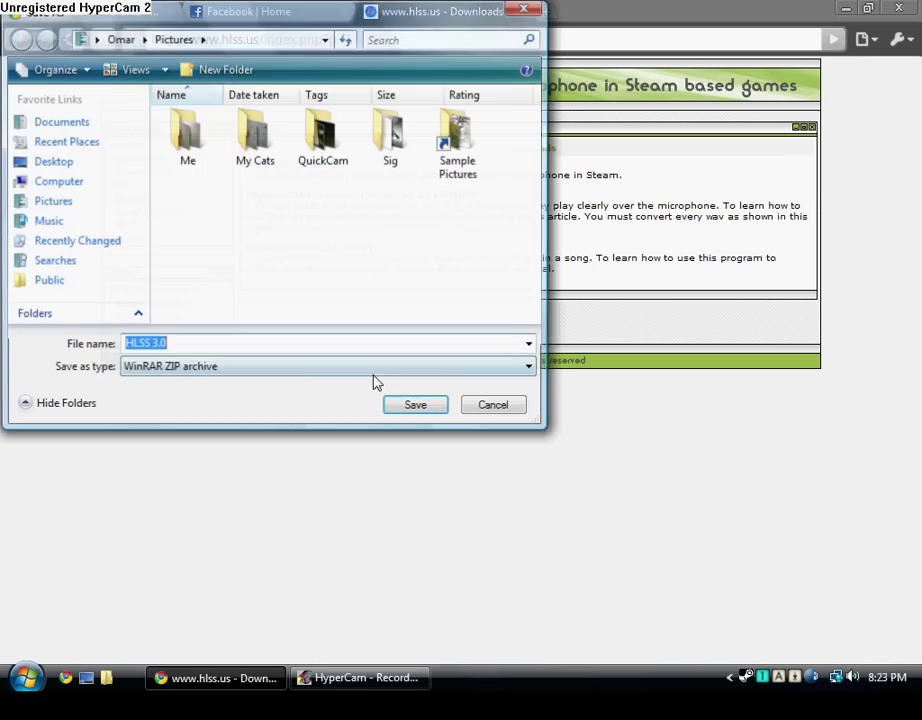
{"action": "left_click", "coordinate": [438, 404]}
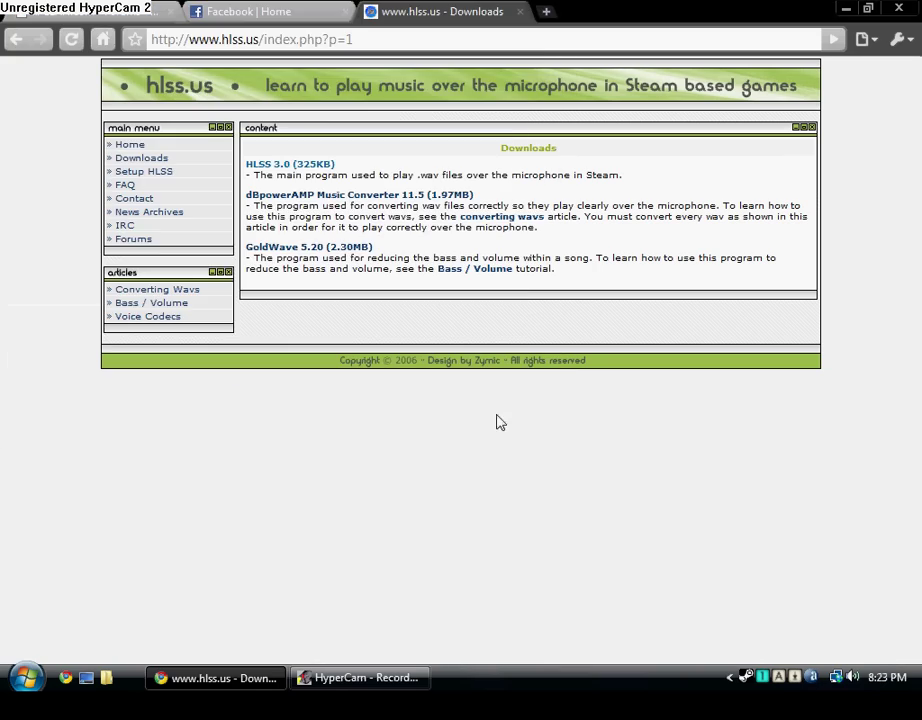
{"action": "left_click", "coordinate": [249, 688]}
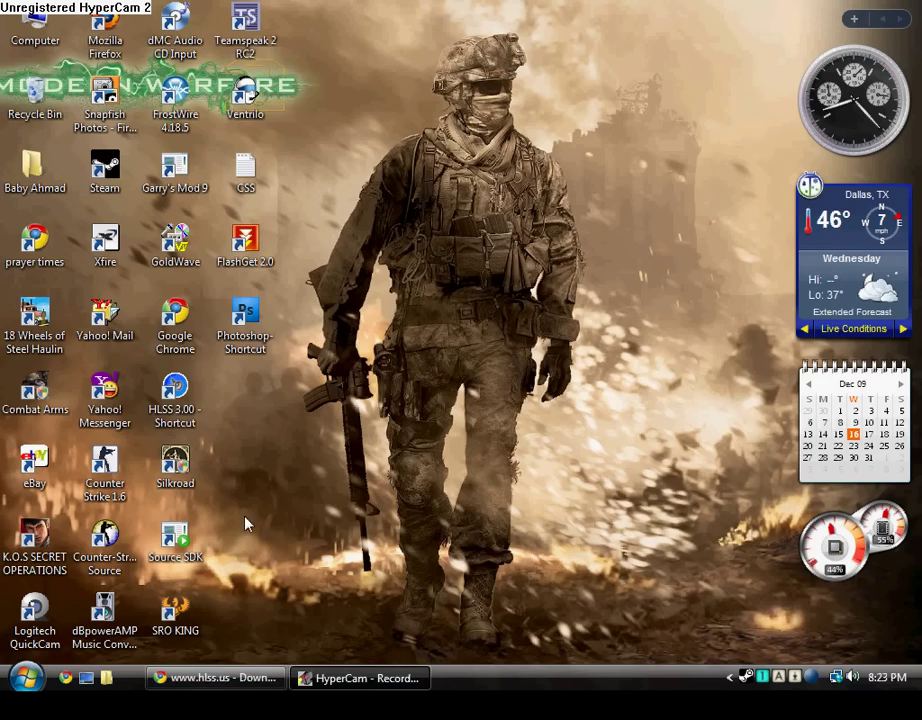
{"action": "left_click", "coordinate": [214, 684]}
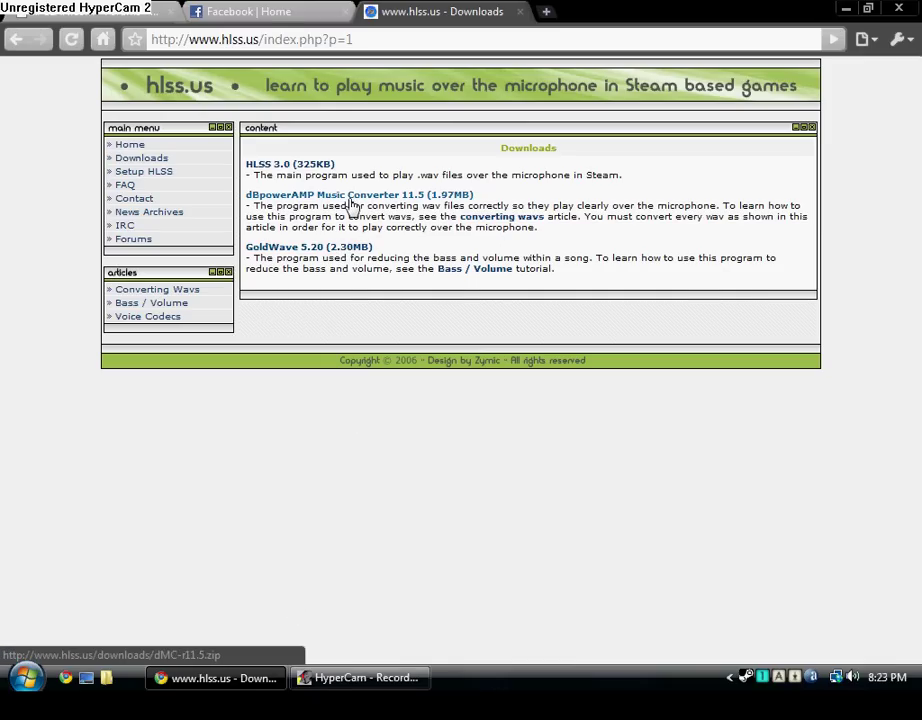
Open the Counter-Strike: Source setup tutorial and start downloading autoexec.cfg
{"action": "left_click", "coordinate": [134, 174]}
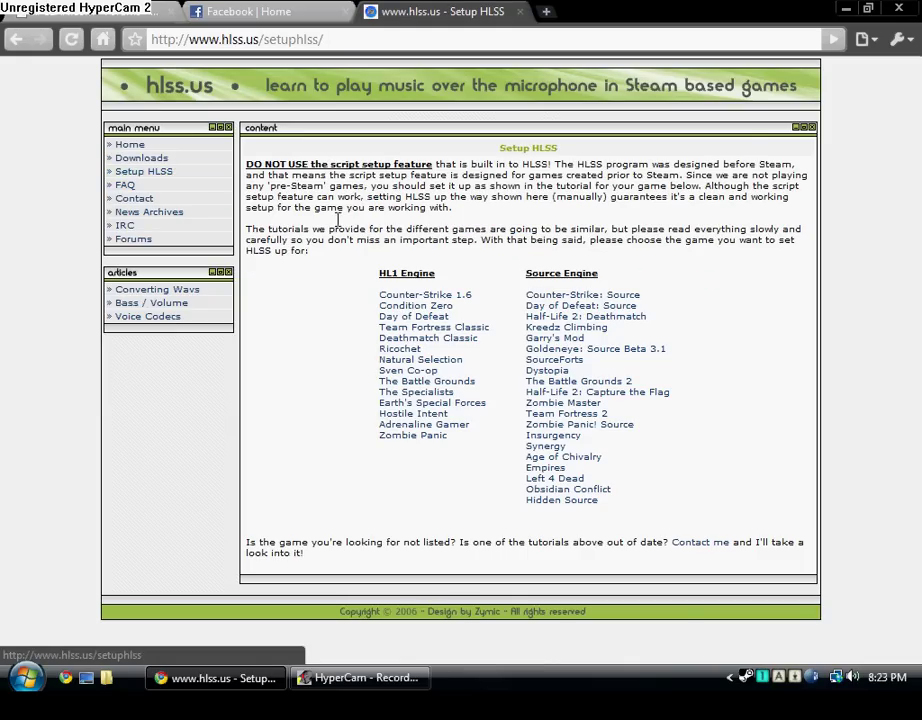
{"action": "left_click", "coordinate": [568, 300]}
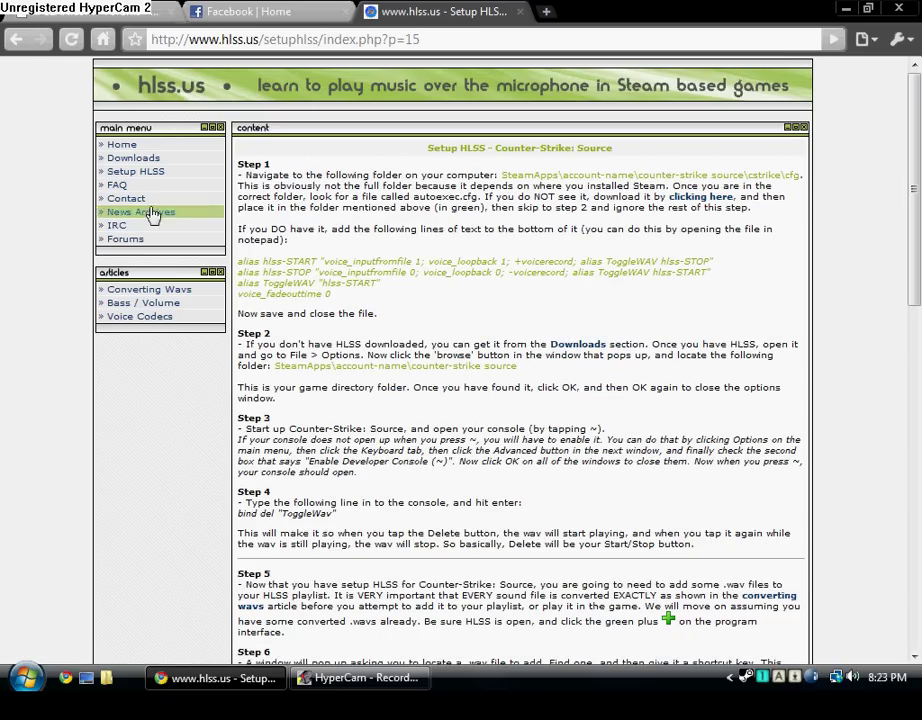
{"action": "left_click", "coordinate": [130, 172]}
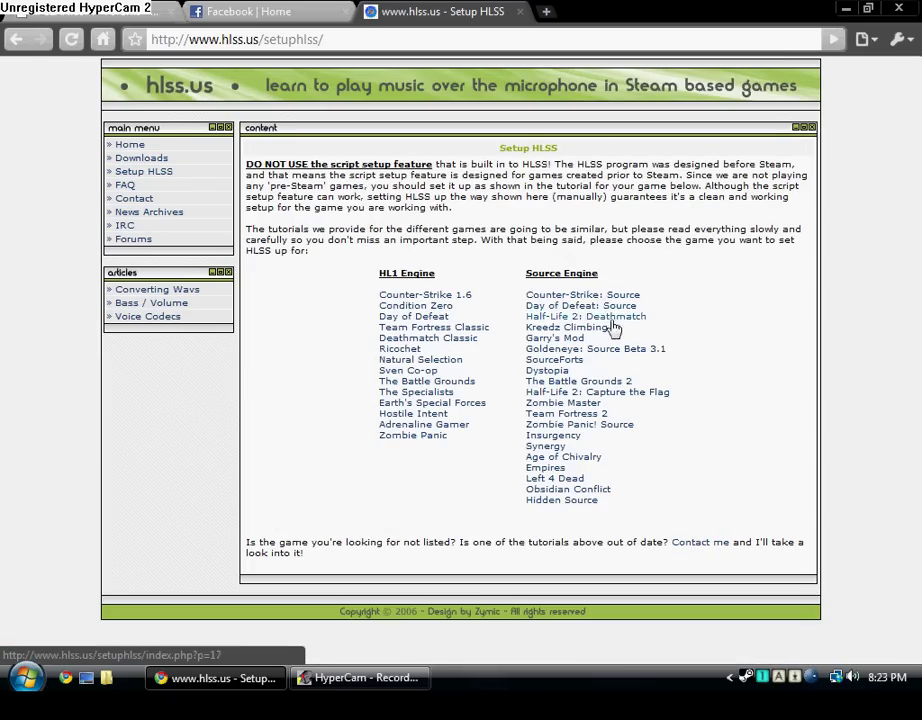
{"action": "left_click", "coordinate": [582, 300]}
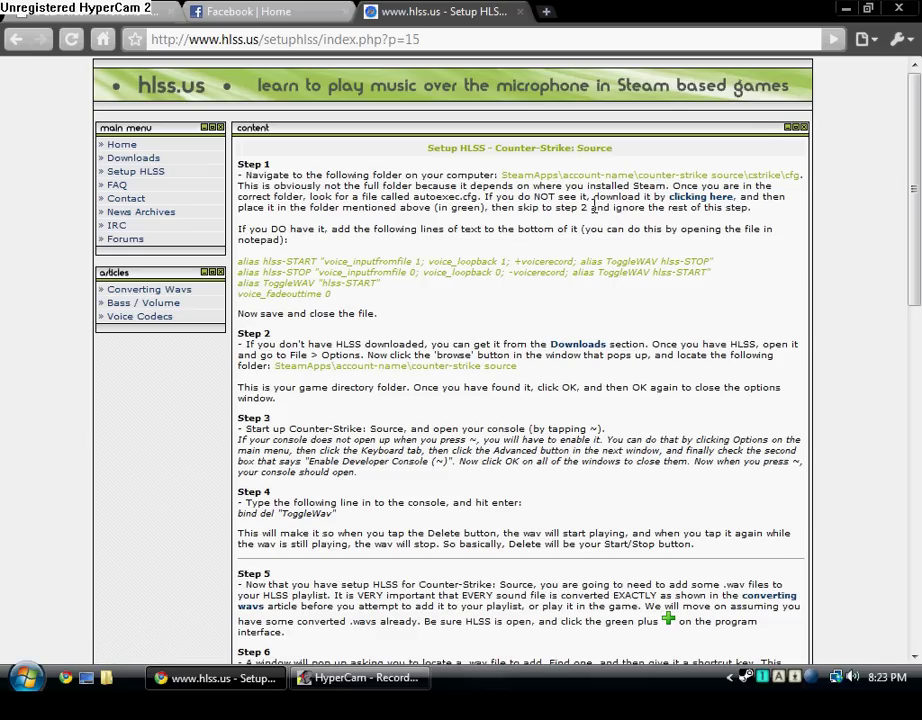
{"action": "left_click_drag", "start_coordinate": [414, 194], "coordinate": [455, 198]}
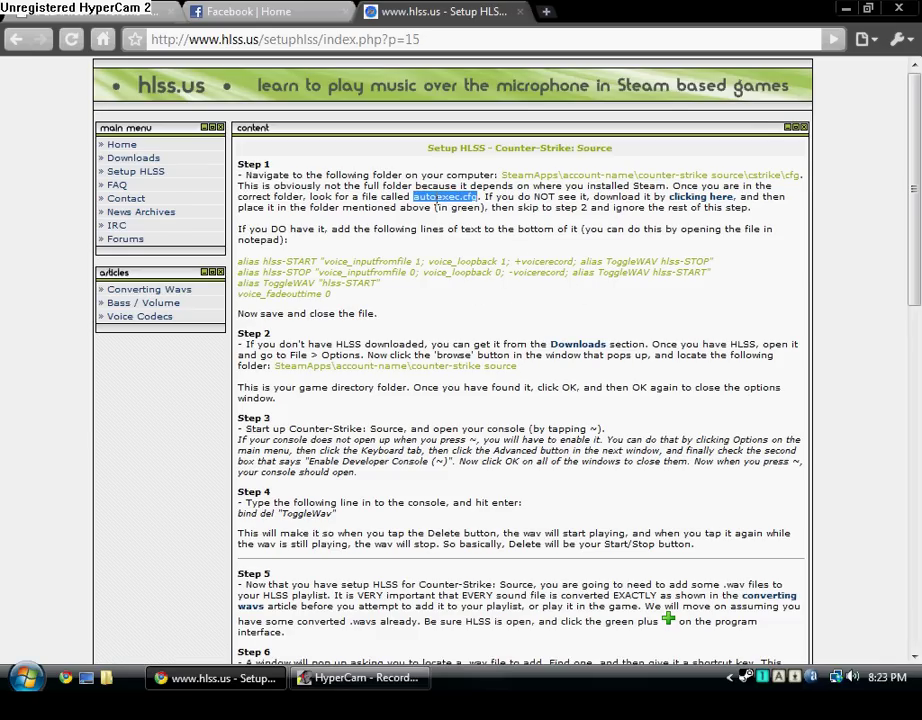
{"action": "left_click", "coordinate": [700, 197]}
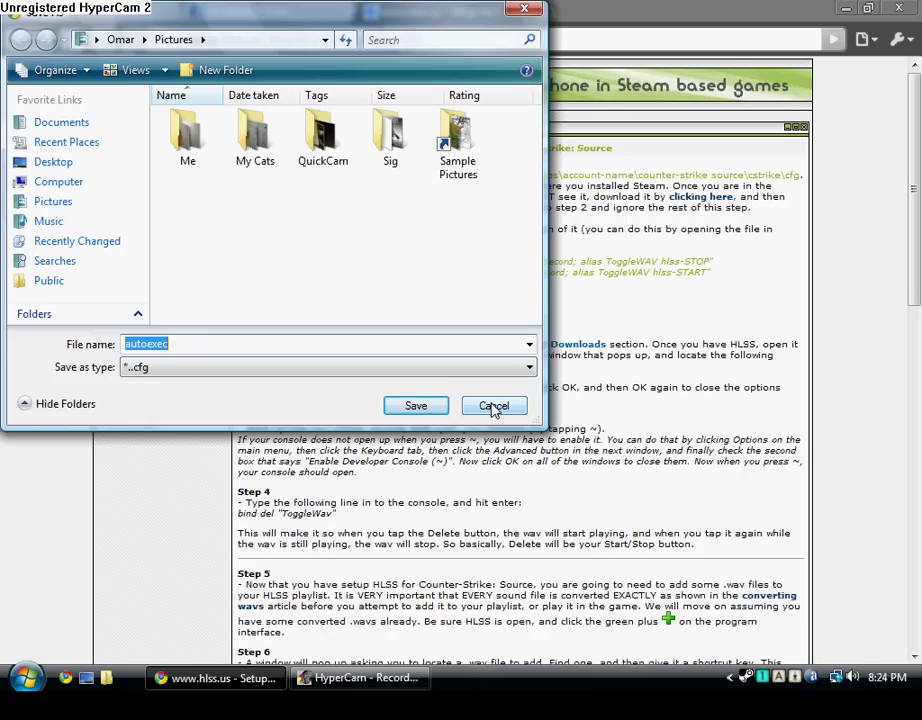
Cancel the autoexec.cfg save, then highlight the cfg folder path and alias lines
{"action": "left_click", "coordinate": [493, 406]}
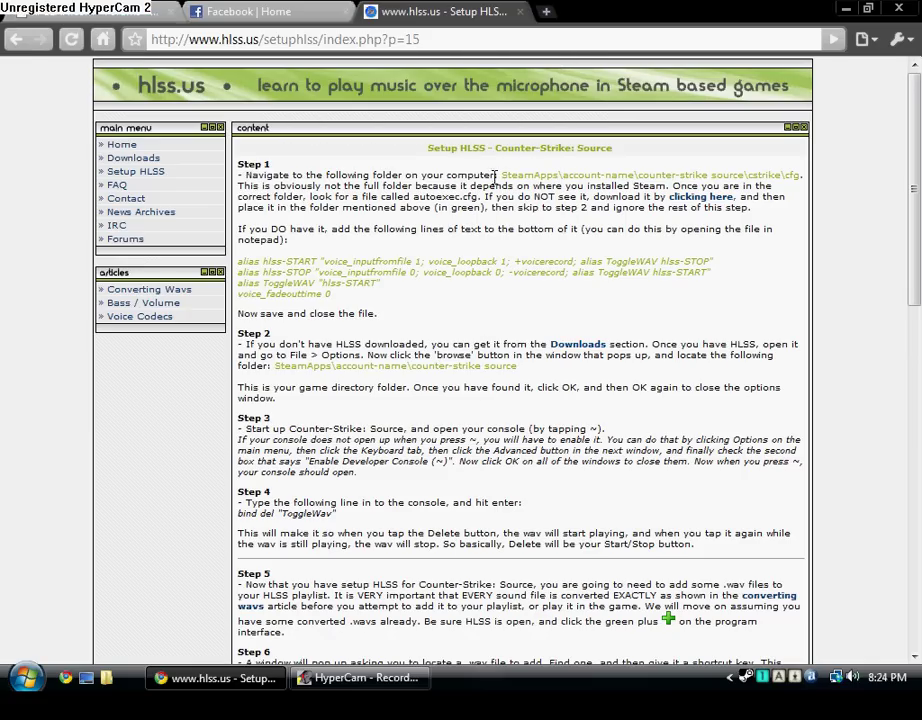
{"action": "left_click_drag", "start_coordinate": [503, 175], "coordinate": [790, 176]}
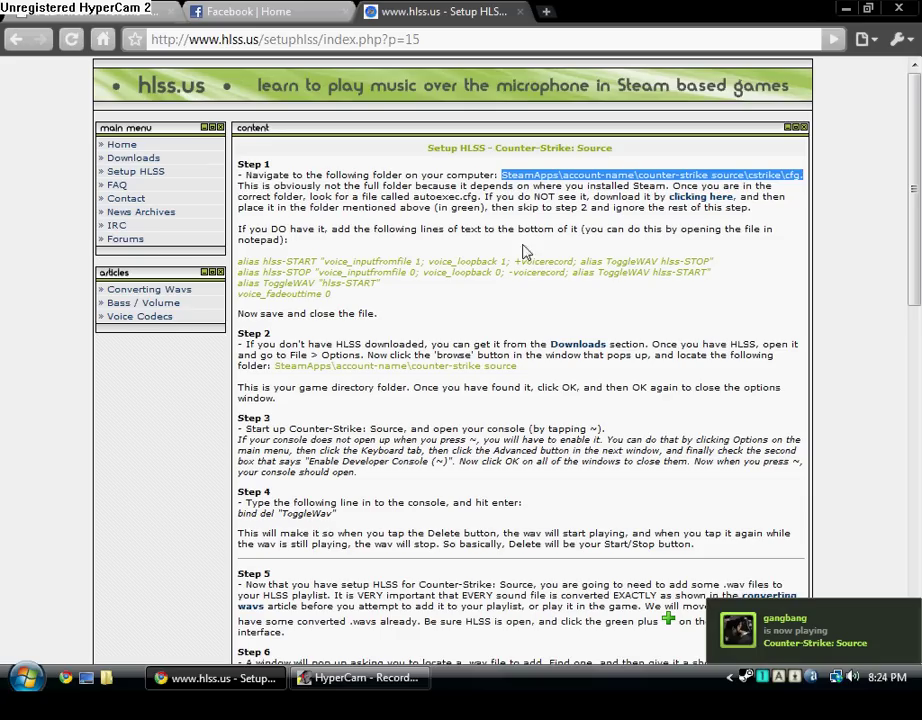
{"action": "triple_click", "coordinate": [345, 312]}
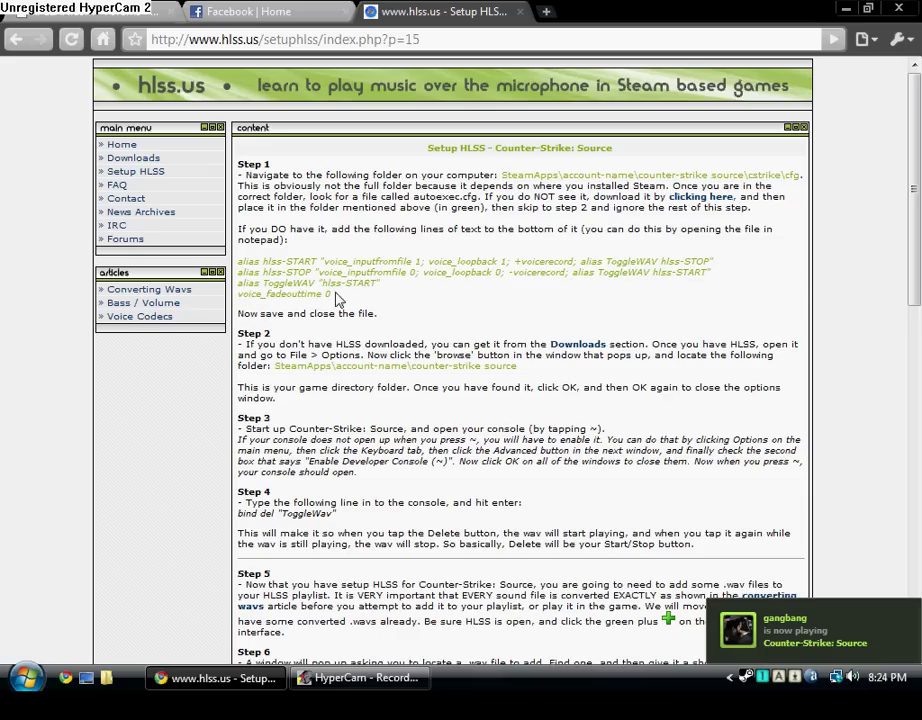
{"action": "left_click_drag", "start_coordinate": [331, 295], "coordinate": [240, 255]}
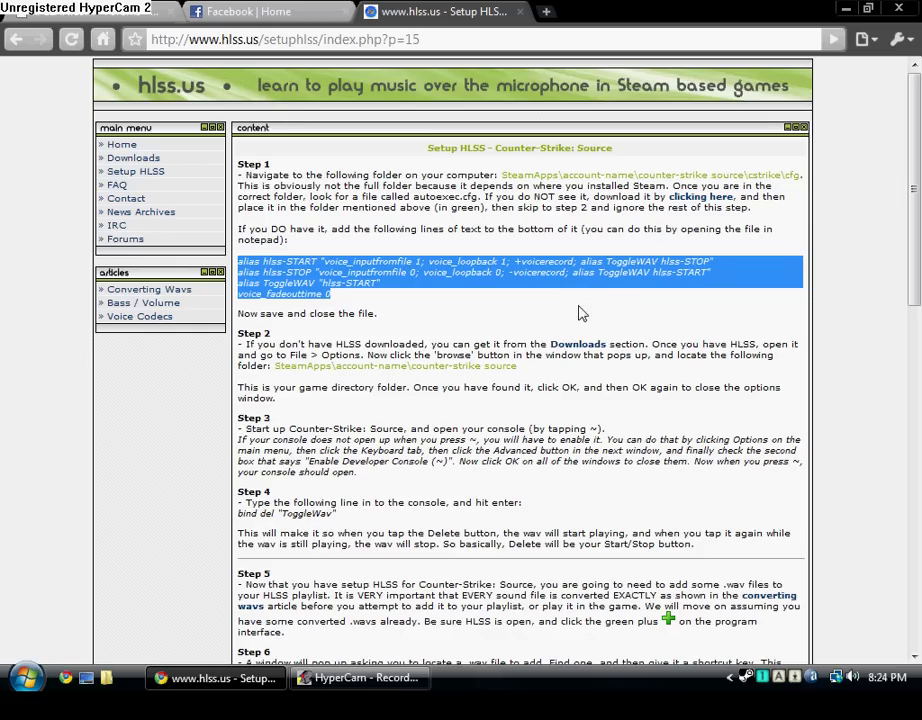
{"action": "left_click", "coordinate": [467, 248]}
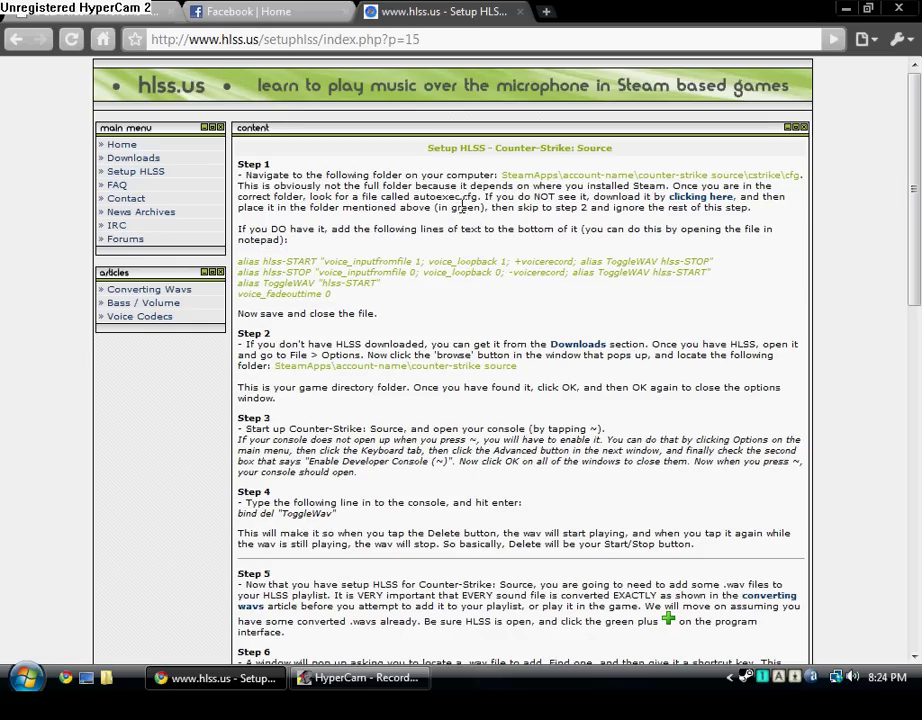
{"action": "triple_click", "coordinate": [333, 290]}
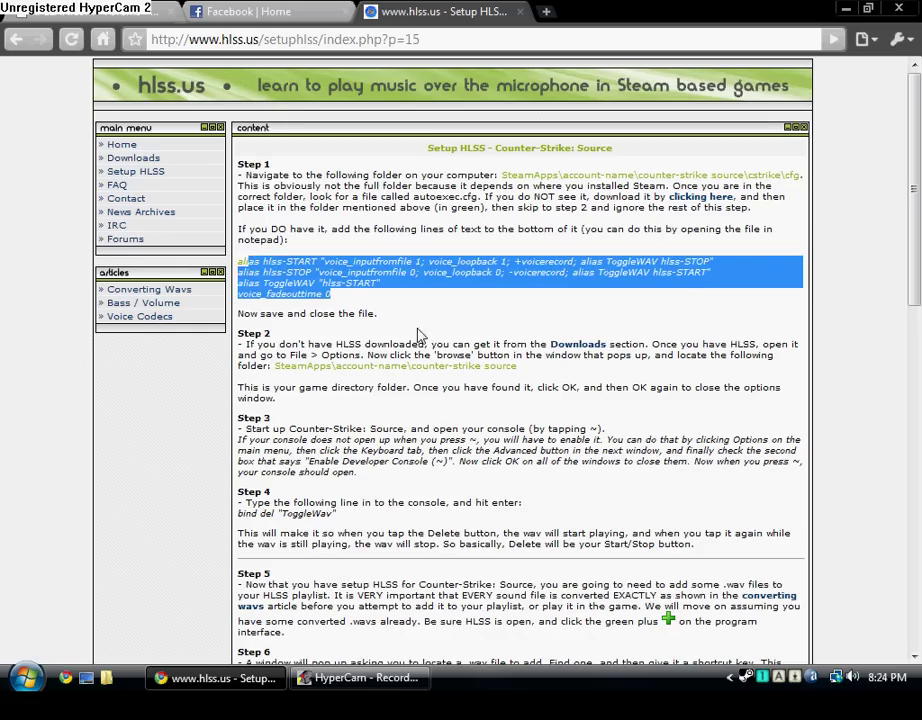
{"action": "left_click", "coordinate": [490, 315]}
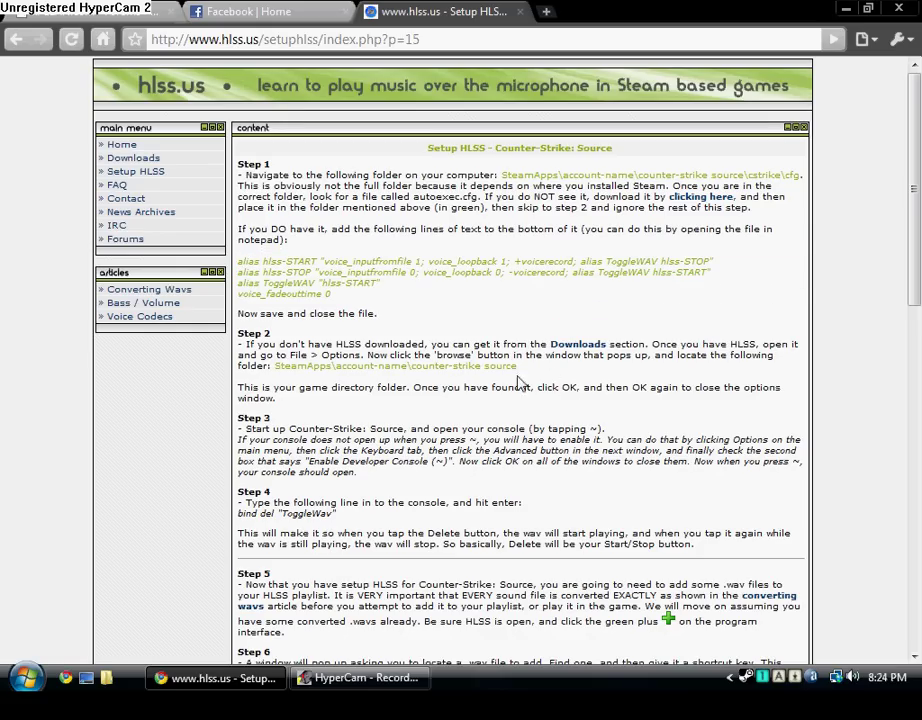
Read through the remaining setup steps, then minimize Chrome
{"action": "scroll", "coordinate": [519, 383], "scroll_direction": "down", "scroll_amount": 2}
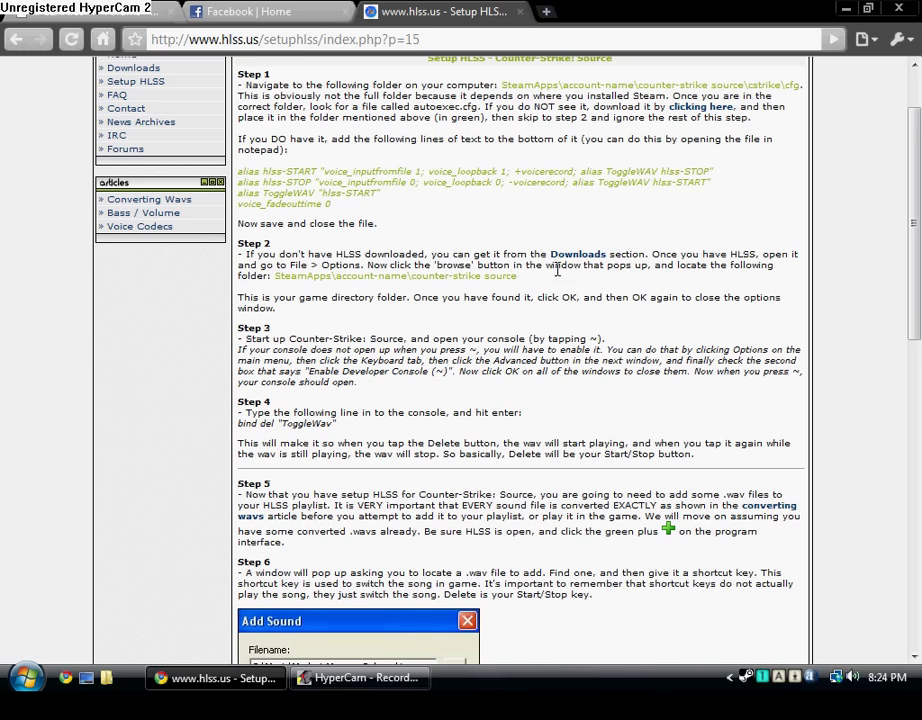
{"action": "scroll", "coordinate": [489, 280], "scroll_direction": "down", "scroll_amount": 6}
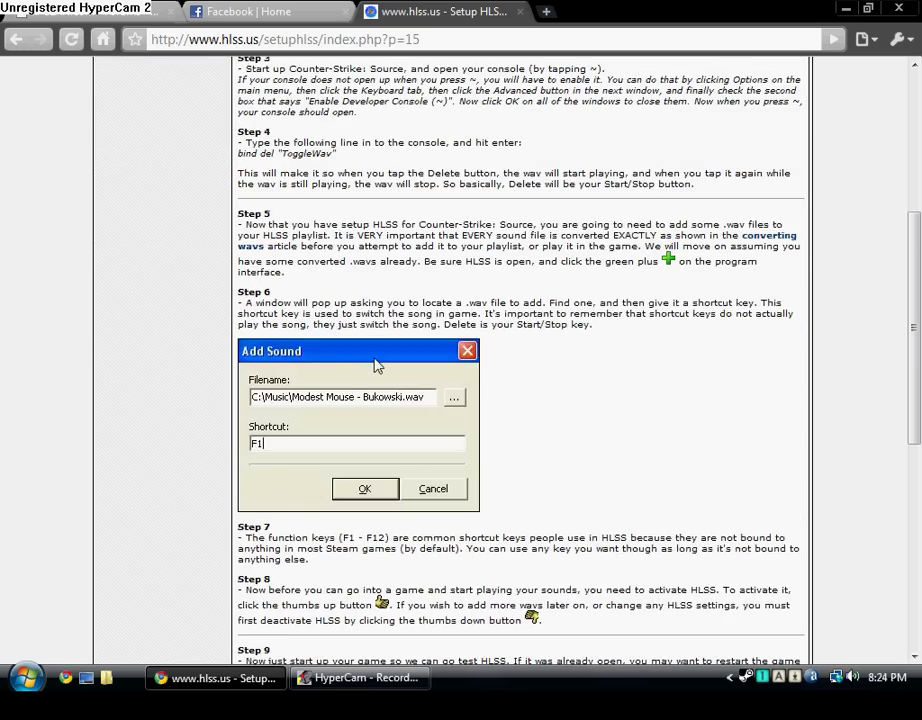
{"action": "scroll", "coordinate": [380, 365], "scroll_direction": "up", "scroll_amount": 6}
{"action": "scroll", "coordinate": [380, 365], "scroll_direction": "up", "scroll_amount": 4}
{"action": "scroll", "coordinate": [385, 450], "scroll_direction": "down", "scroll_amount": 8}
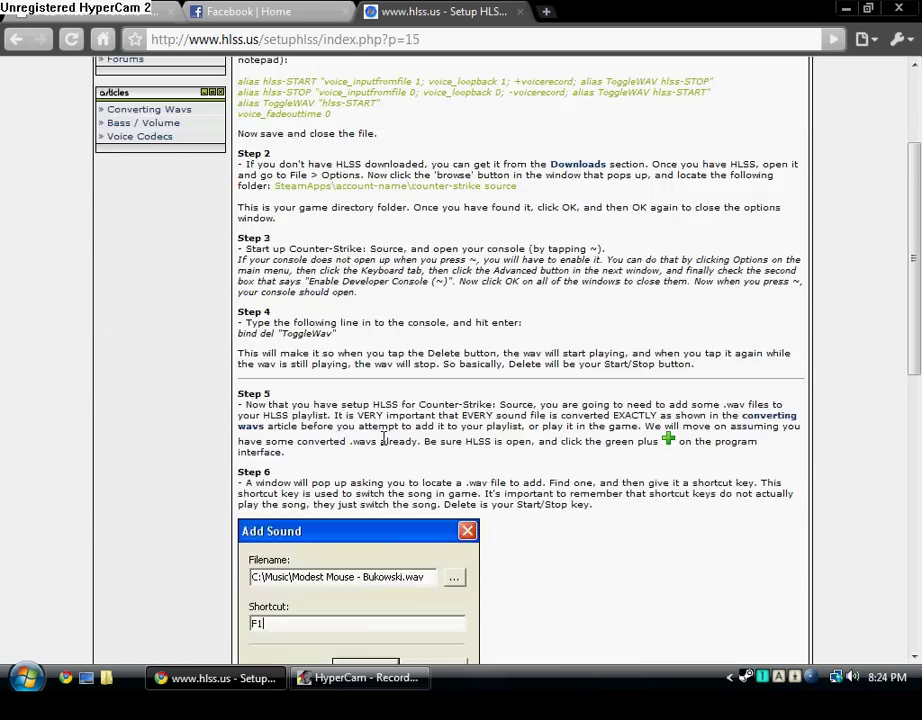
{"action": "left_click", "coordinate": [215, 678]}
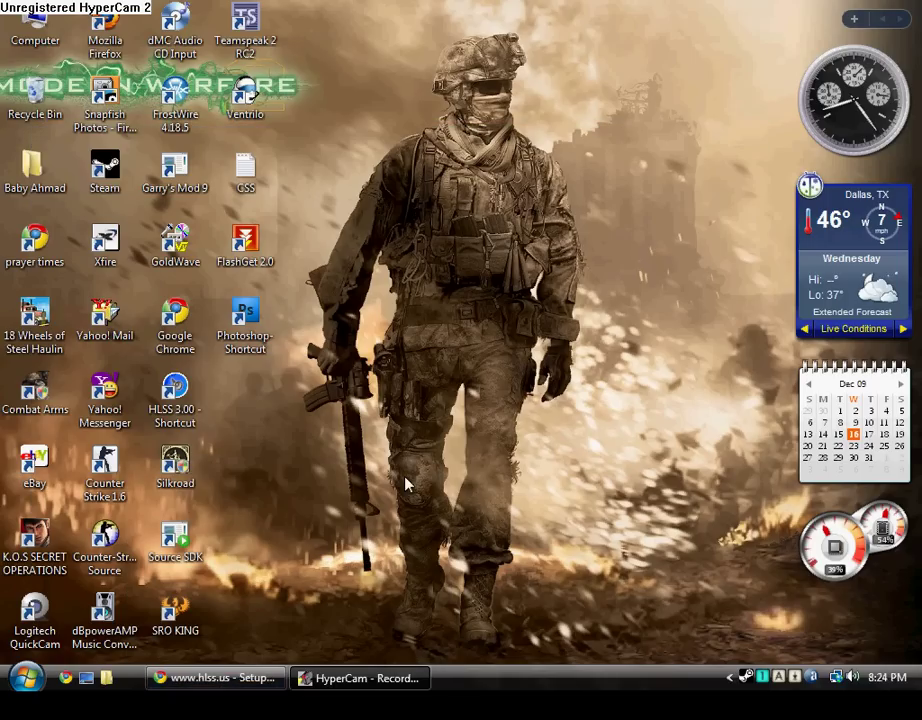
Launch HLSS and add a sound bound to F7 without choosing a WAV file
{"action": "double_click", "coordinate": [175, 392]}
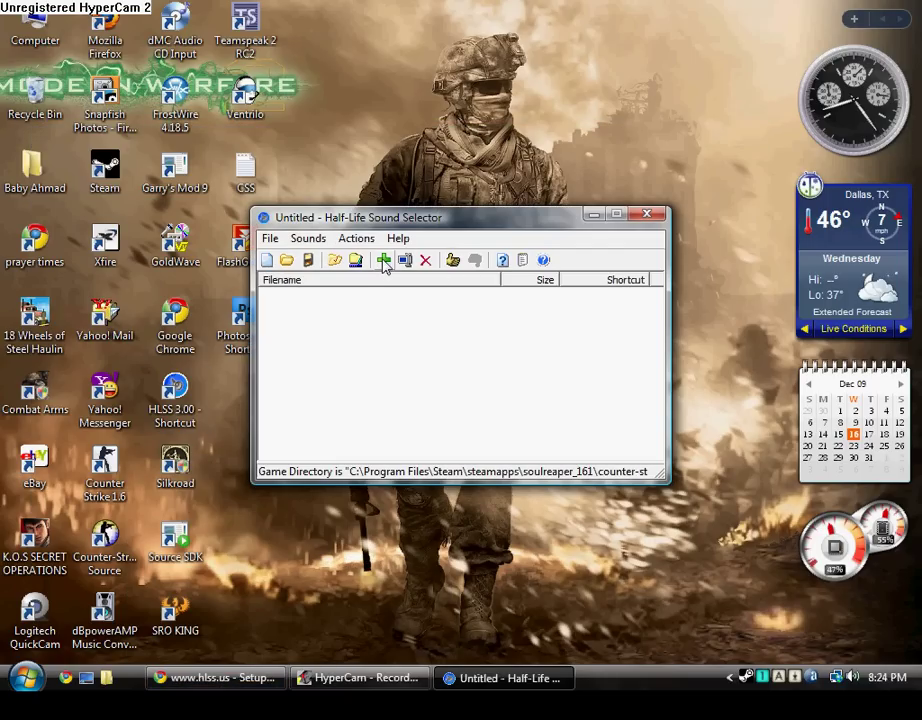
{"action": "left_click", "coordinate": [386, 262]}
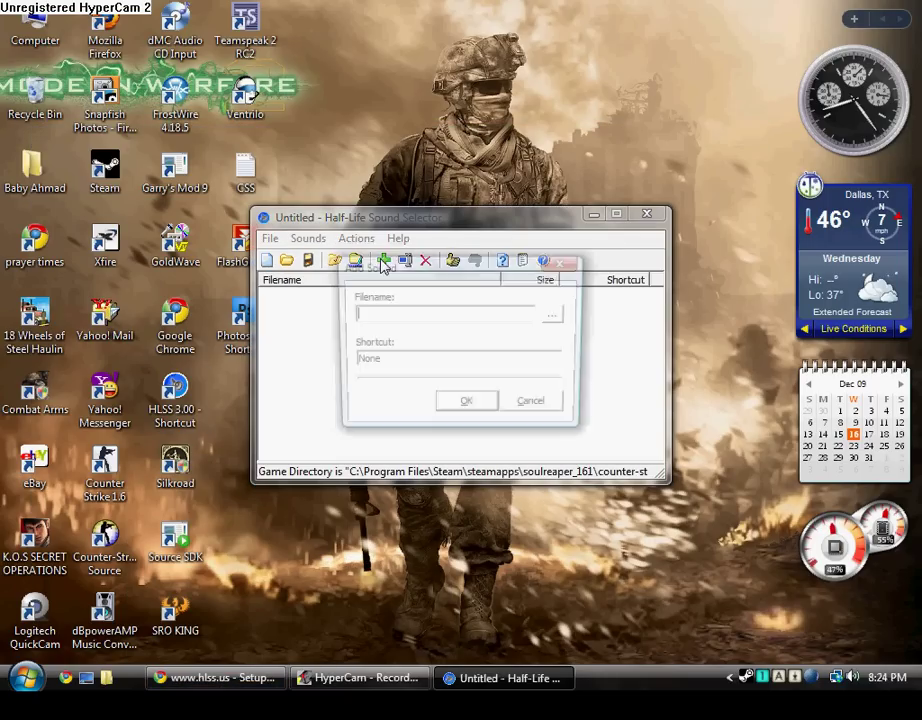
{"action": "left_click", "coordinate": [555, 315]}
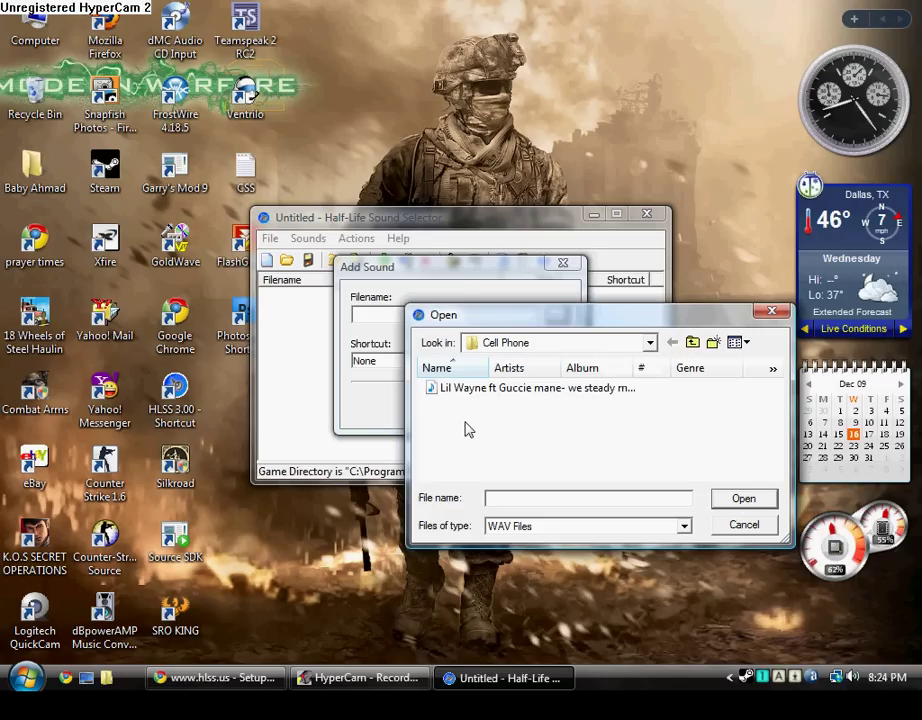
{"action": "left_click", "coordinate": [771, 314]}
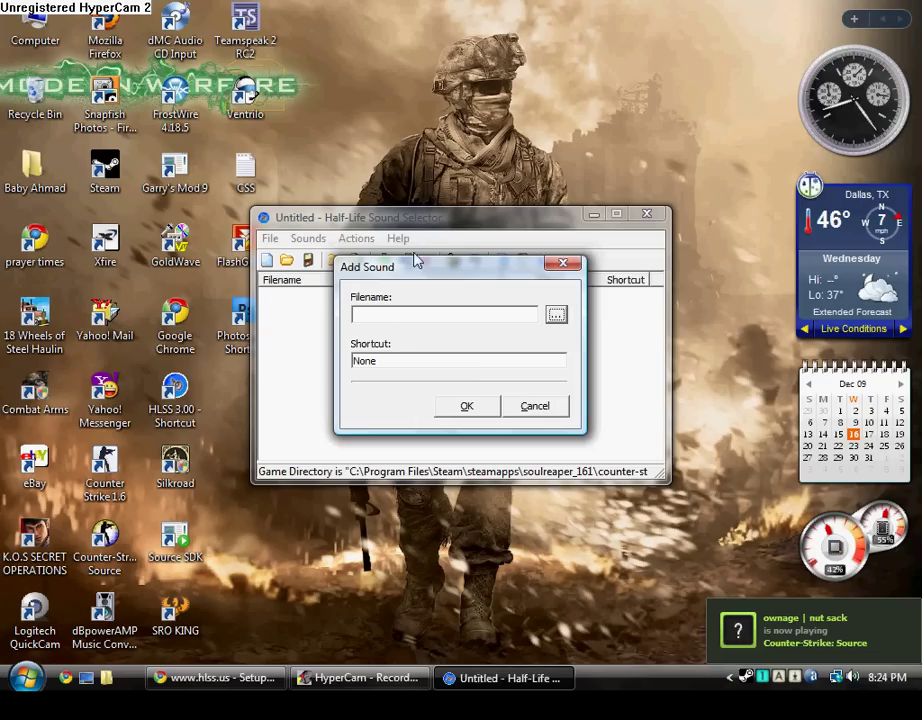
{"action": "left_click_drag", "start_coordinate": [478, 270], "coordinate": [487, 261]}
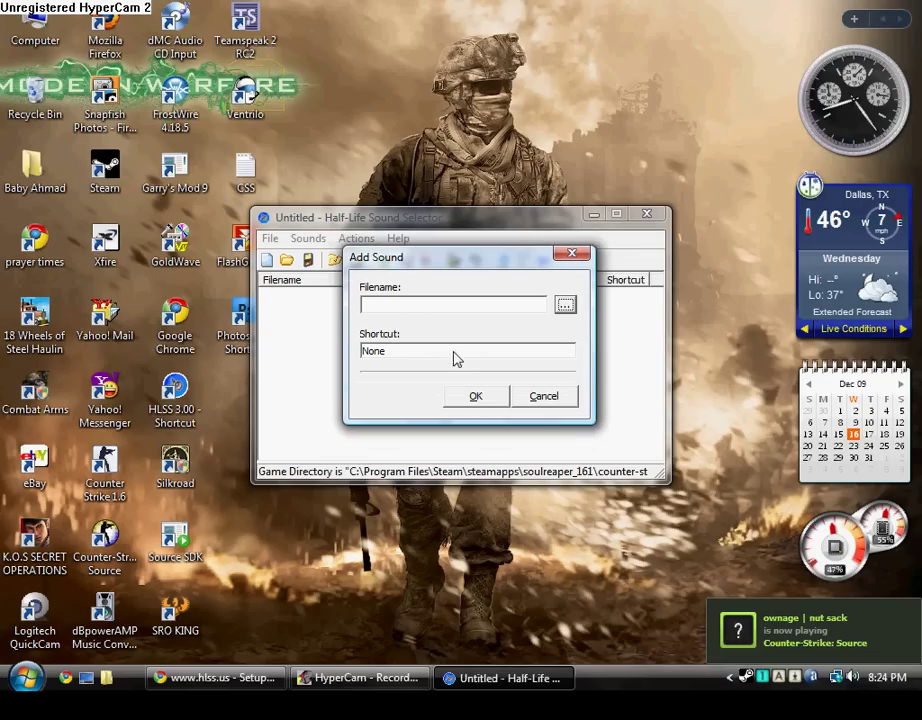
{"action": "key", "text": "F7"}
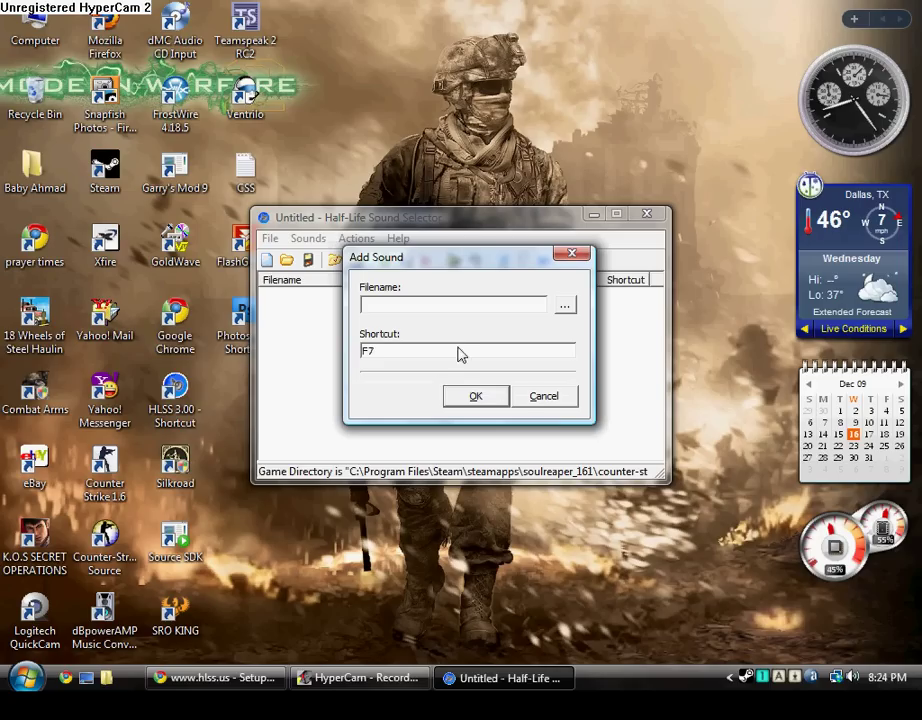
{"action": "left_click", "coordinate": [543, 397]}
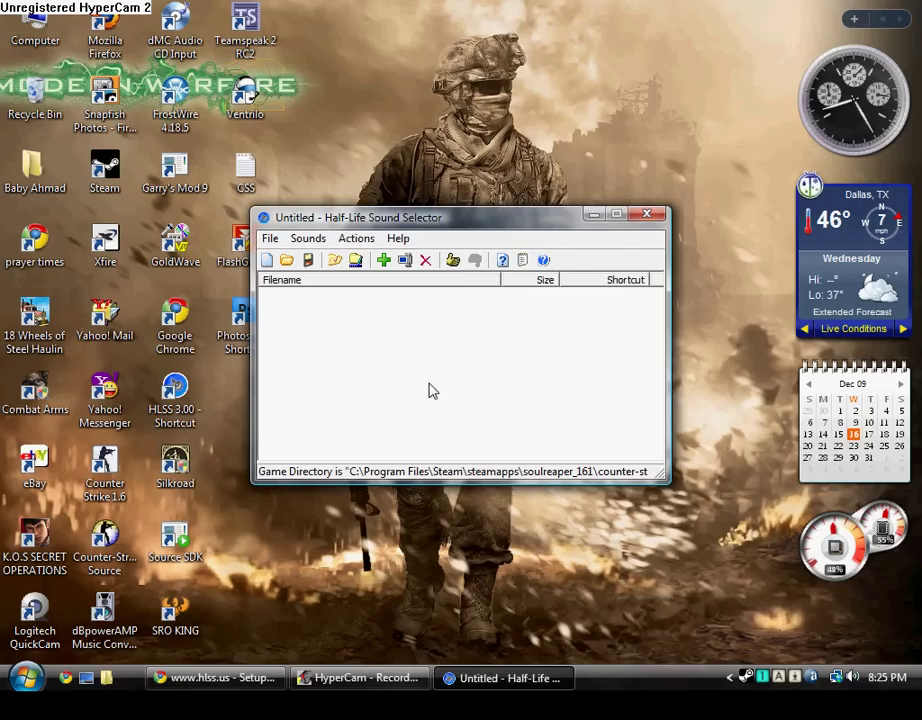
Activate, then deactivate HLSS and close the program
{"action": "left_click", "coordinate": [453, 260]}
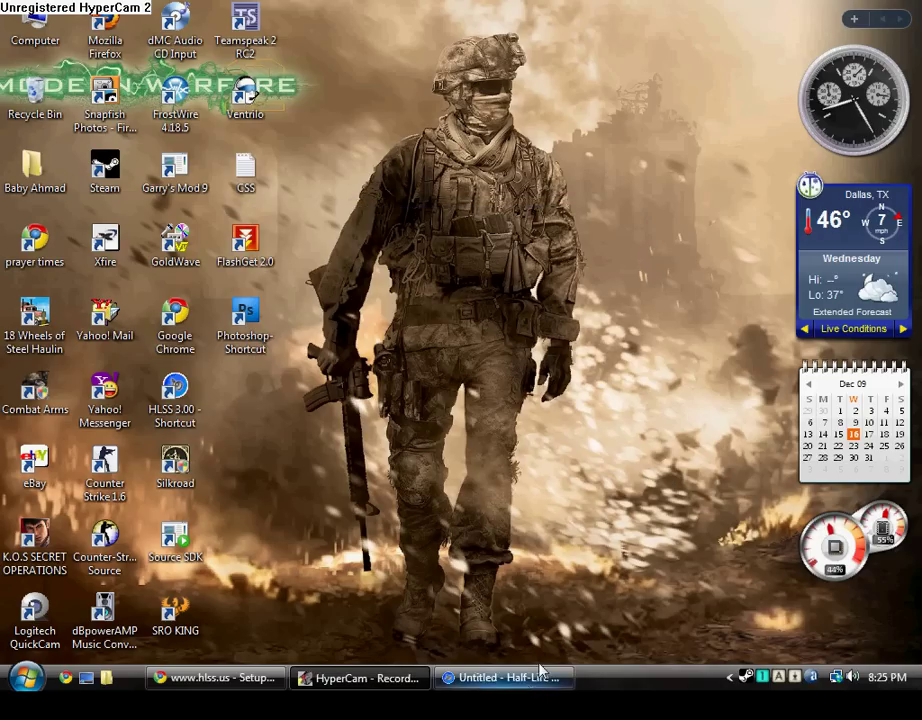
{"action": "left_click", "coordinate": [514, 684]}
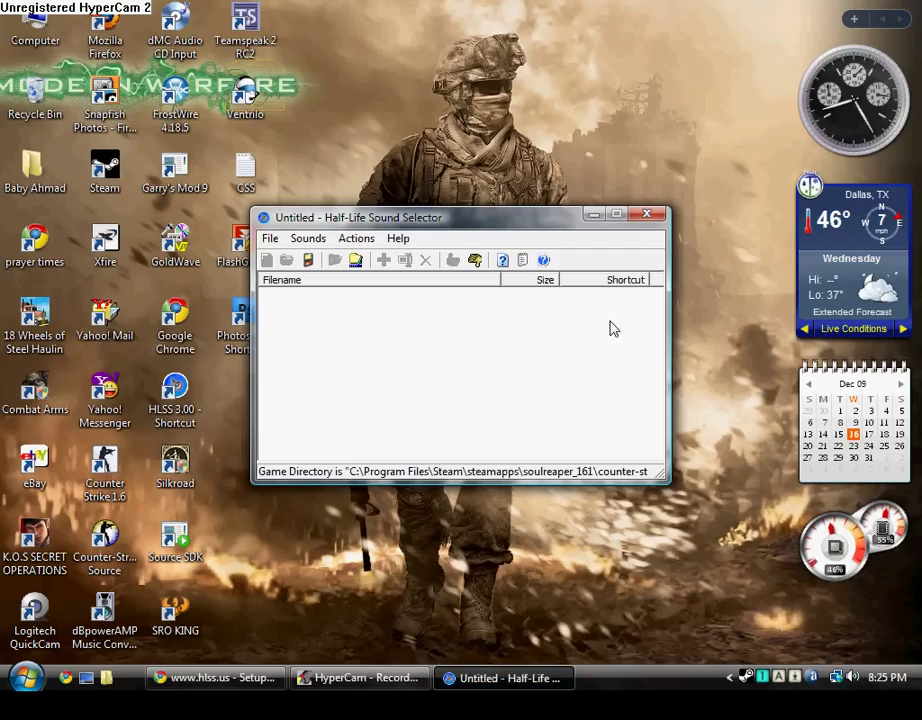
{"action": "left_click", "coordinate": [476, 262]}
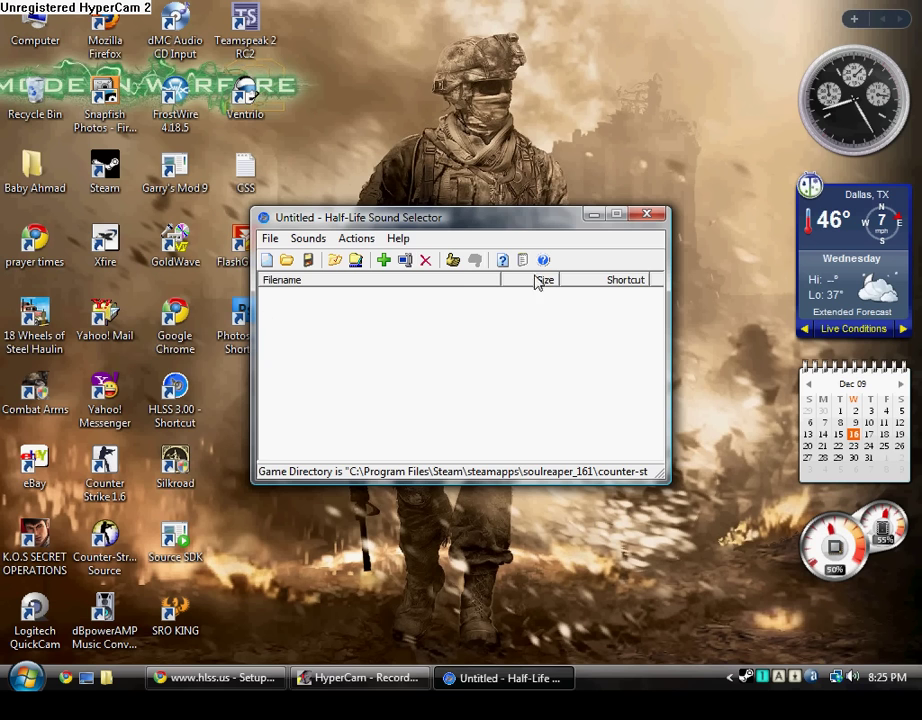
{"action": "left_click", "coordinate": [647, 215]}
{"action": "left_click", "coordinate": [251, 680]}
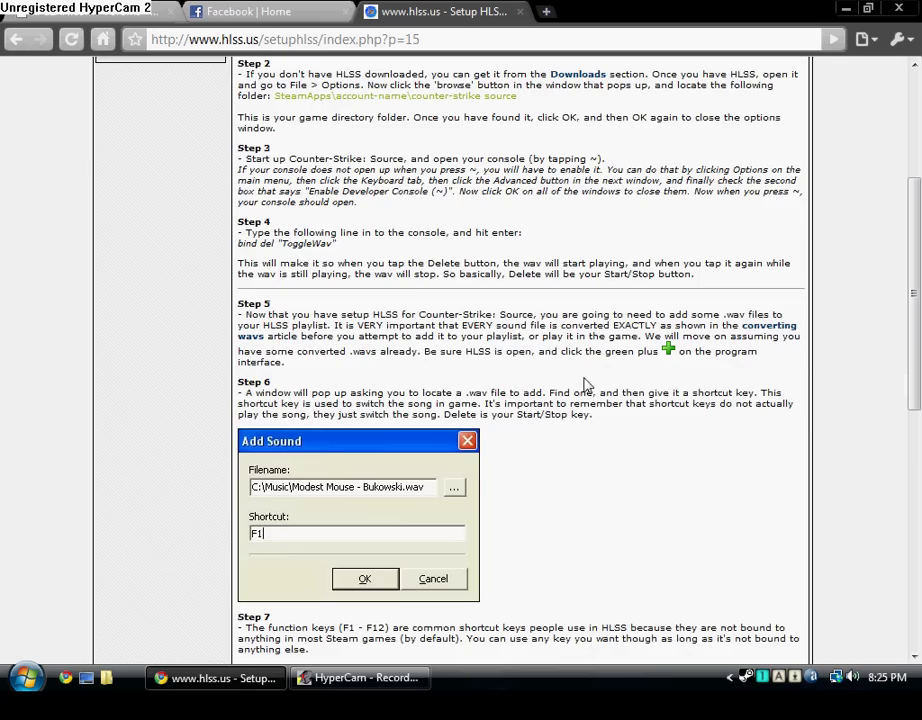
{"action": "scroll", "coordinate": [585, 385], "scroll_direction": "down", "scroll_amount": 8}
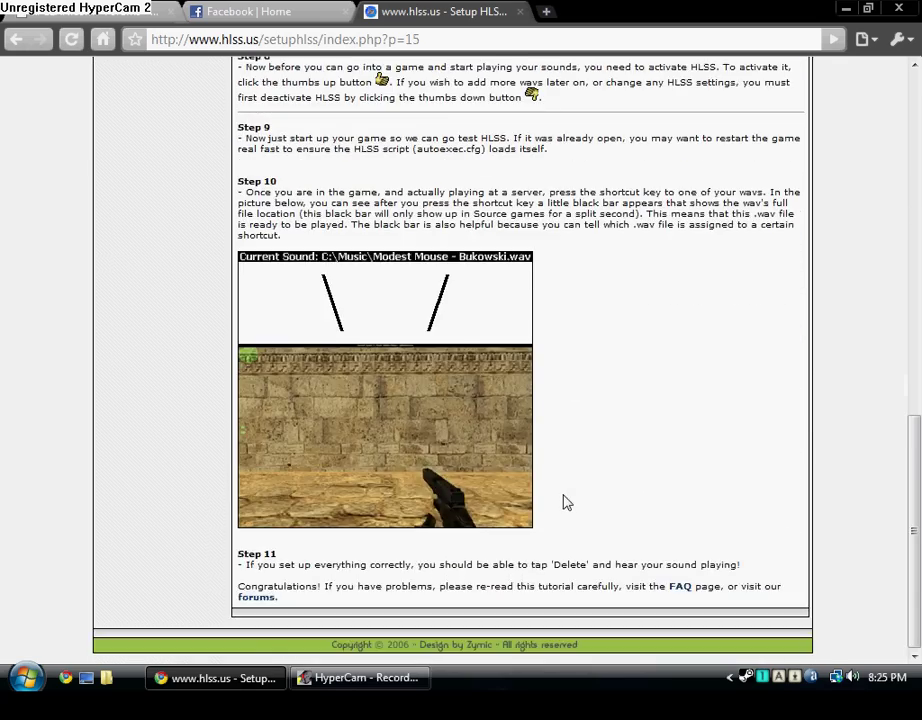
{"action": "scroll", "coordinate": [563, 502], "scroll_direction": "up", "scroll_amount": 2}
{"action": "scroll", "coordinate": [535, 502], "scroll_direction": "up", "scroll_amount": 2}
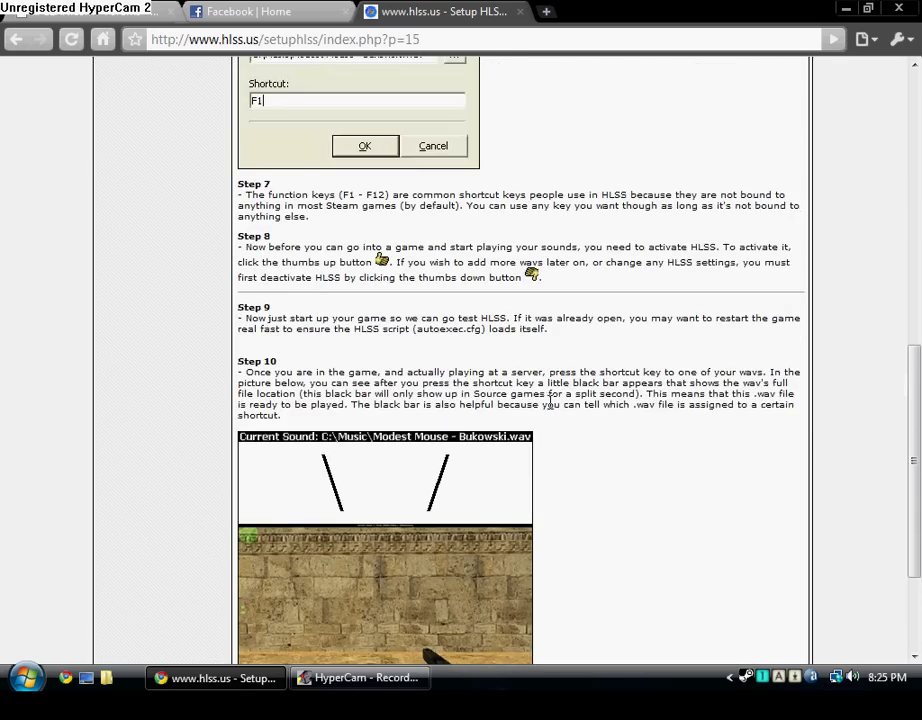
{"action": "scroll", "coordinate": [436, 372], "scroll_direction": "up", "scroll_amount": 12}
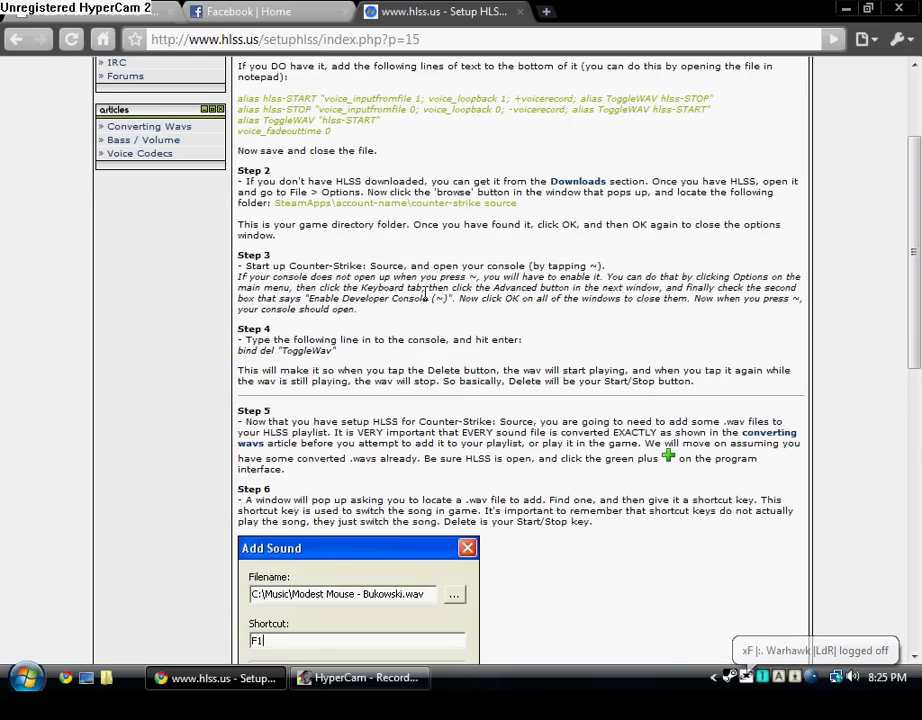
{"action": "left_click_drag", "start_coordinate": [422, 298], "coordinate": [489, 308]}
{"action": "left_click", "coordinate": [561, 306]}
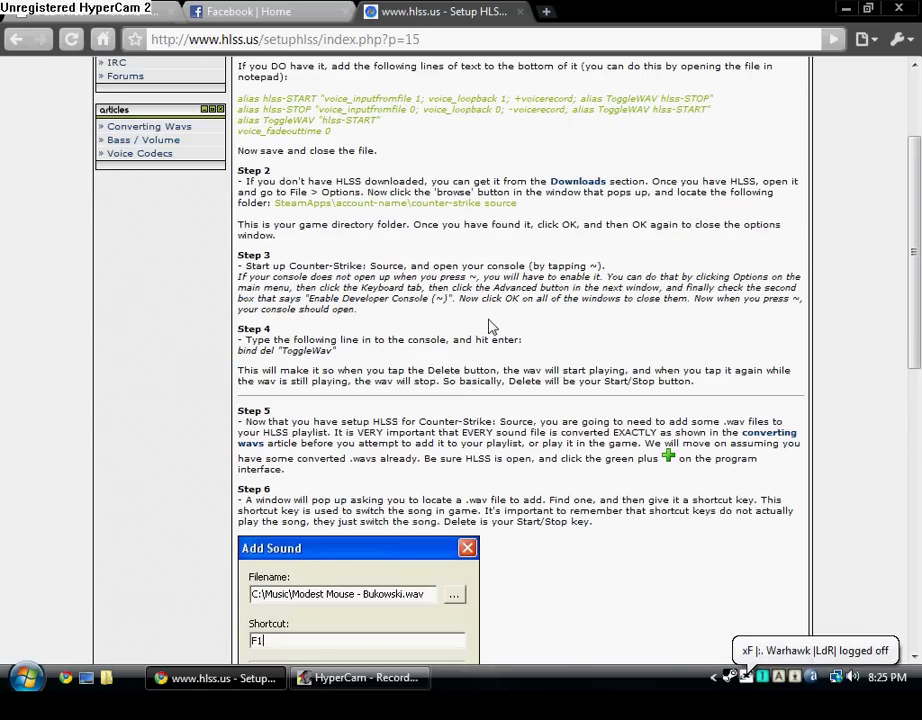
{"action": "left_click_drag", "start_coordinate": [334, 350], "coordinate": [298, 352]}
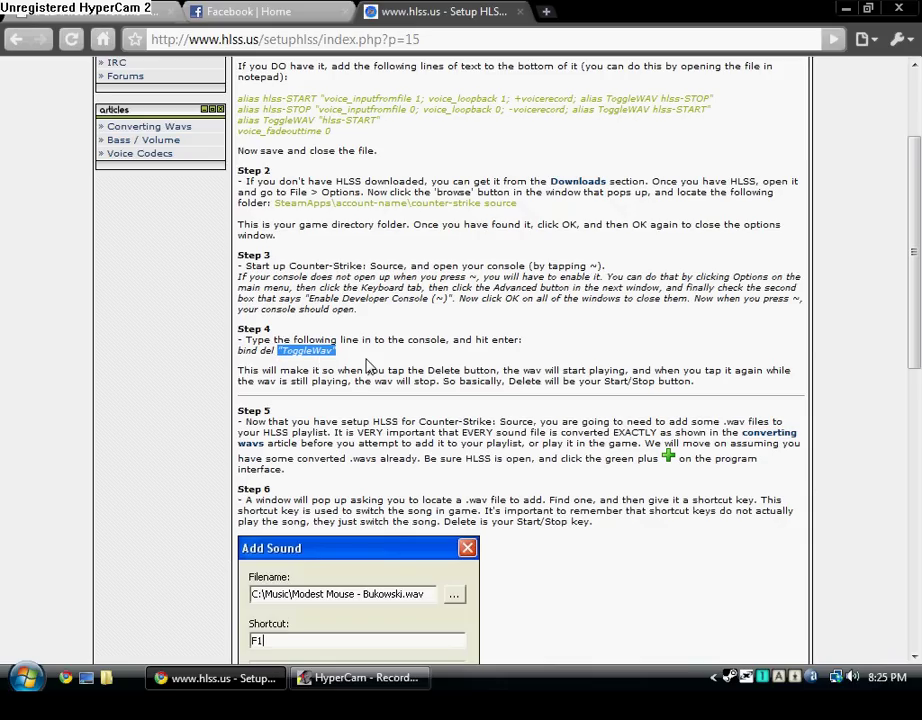
{"action": "left_click", "coordinate": [428, 410]}
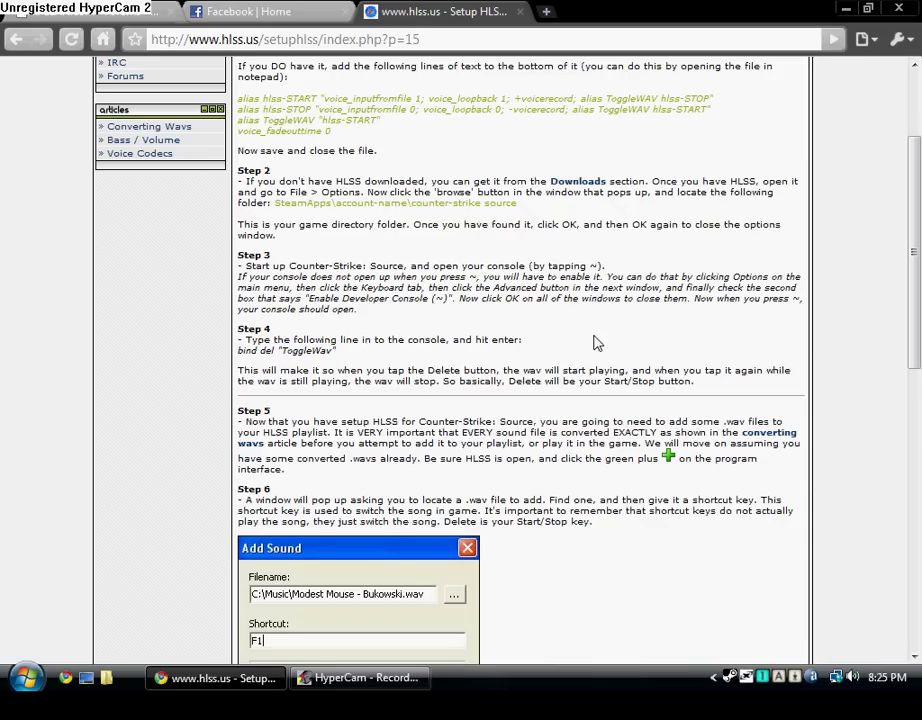
{"action": "scroll", "coordinate": [675, 458], "scroll_direction": "down", "scroll_amount": 2}
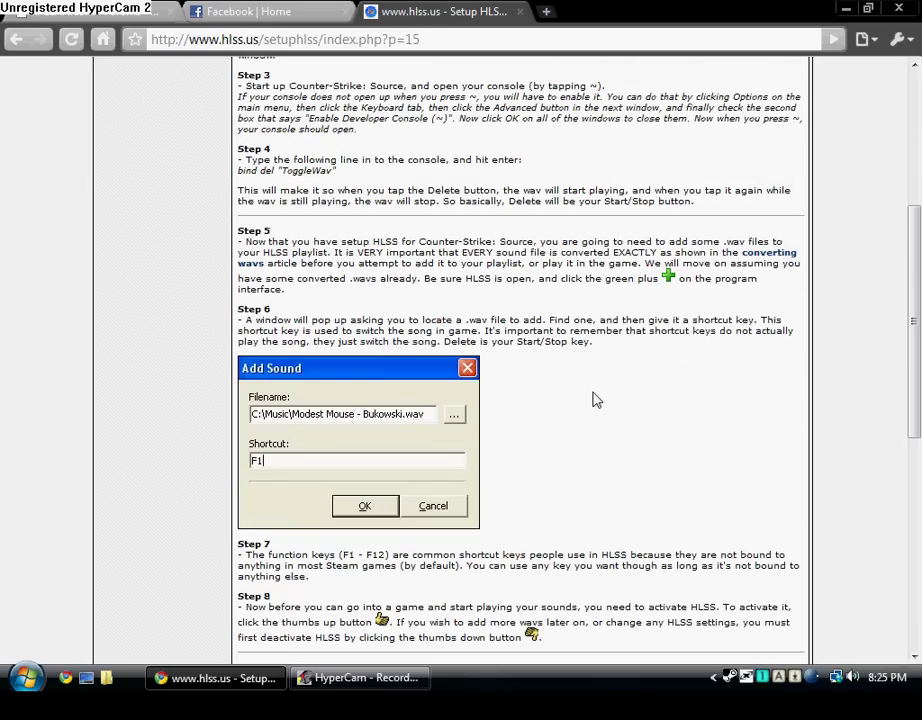
{"action": "scroll", "coordinate": [522, 408], "scroll_direction": "up", "scroll_amount": 4}
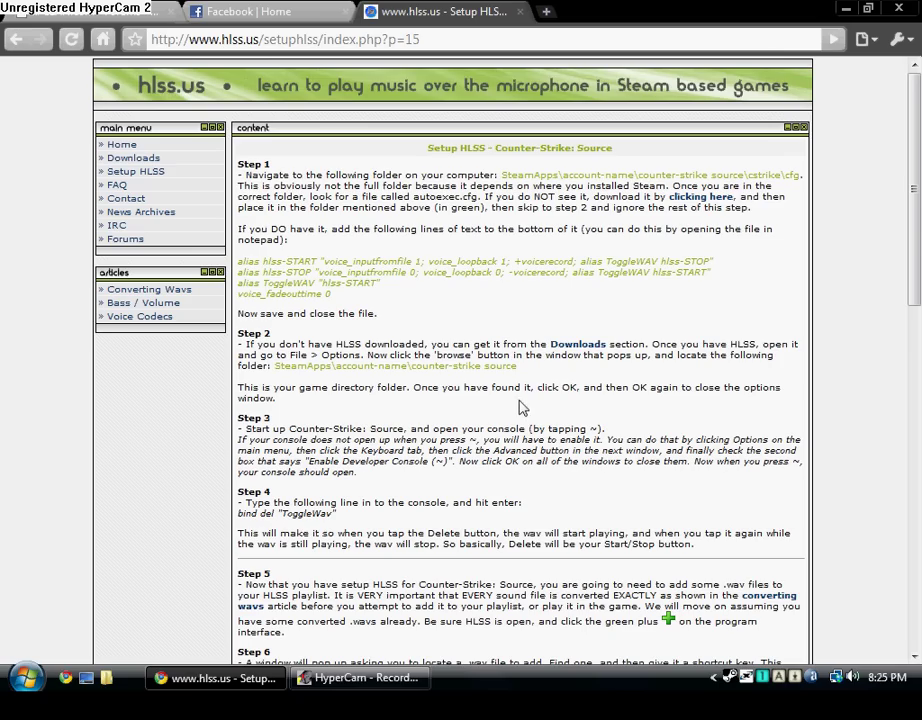
{"action": "scroll", "coordinate": [539, 402], "scroll_direction": "down", "scroll_amount": 2}
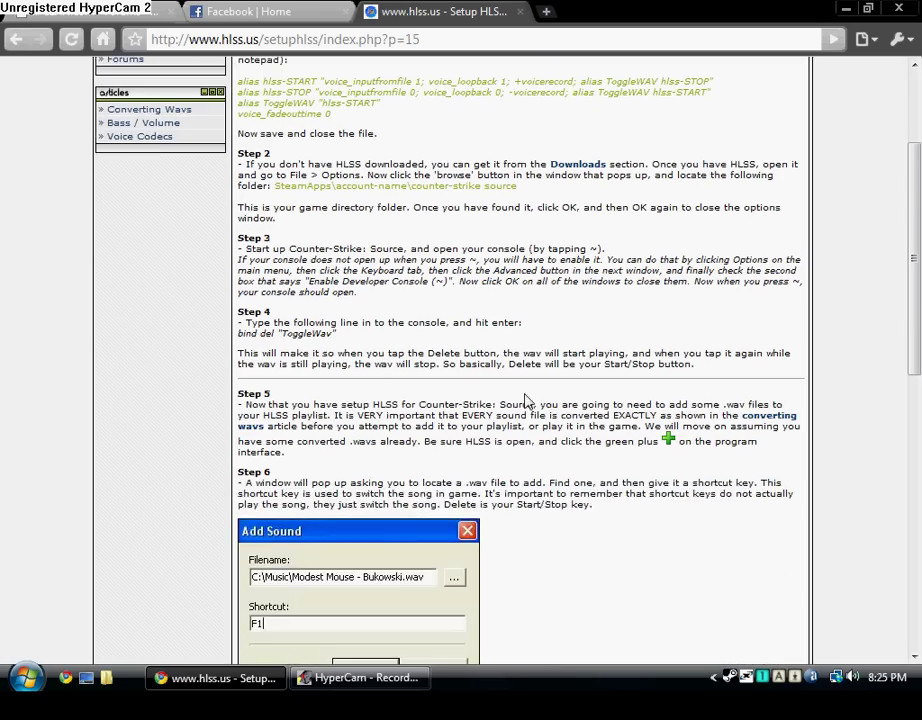
{"action": "left_click_drag", "start_coordinate": [337, 336], "coordinate": [289, 336]}
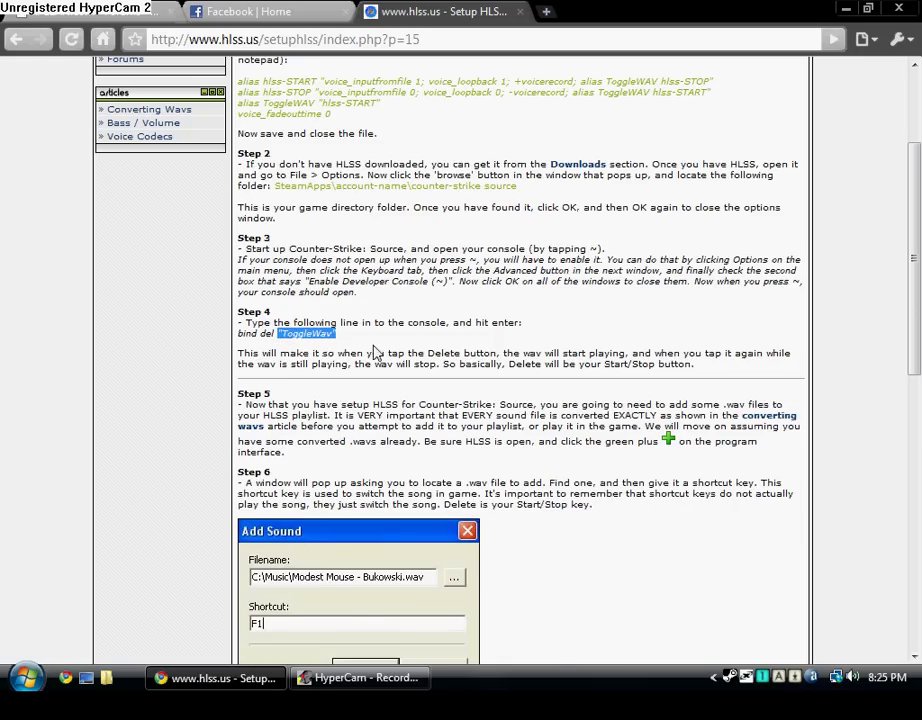
{"action": "left_click", "coordinate": [376, 352]}
{"action": "scroll", "coordinate": [374, 346], "scroll_direction": "up", "scroll_amount": 2}
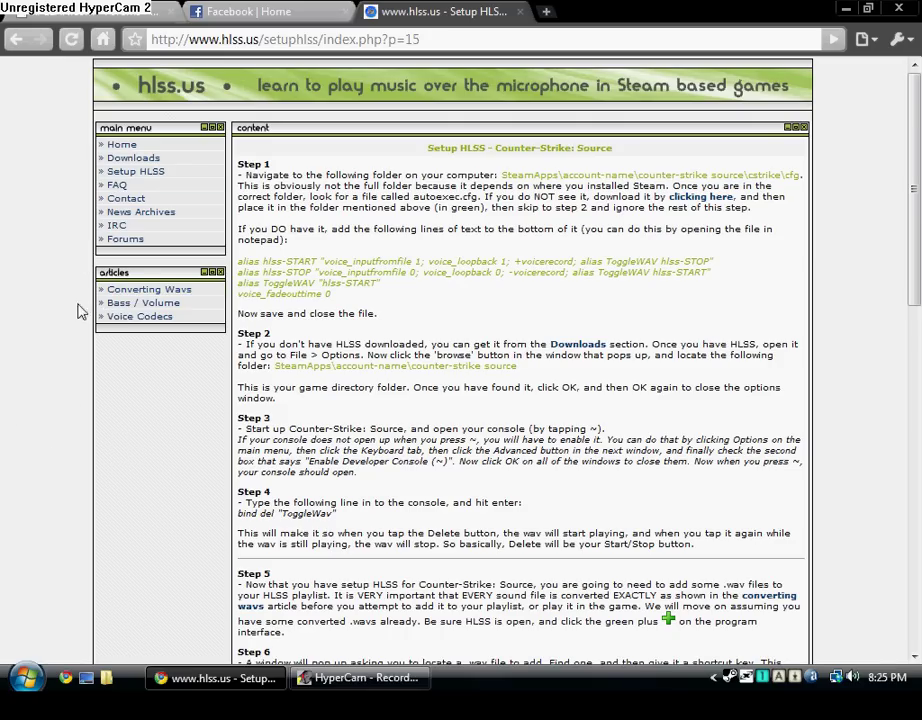
Launch dBpowerAMP Music Converter through a Start menu search for 'D'
{"action": "left_click", "coordinate": [114, 144]}
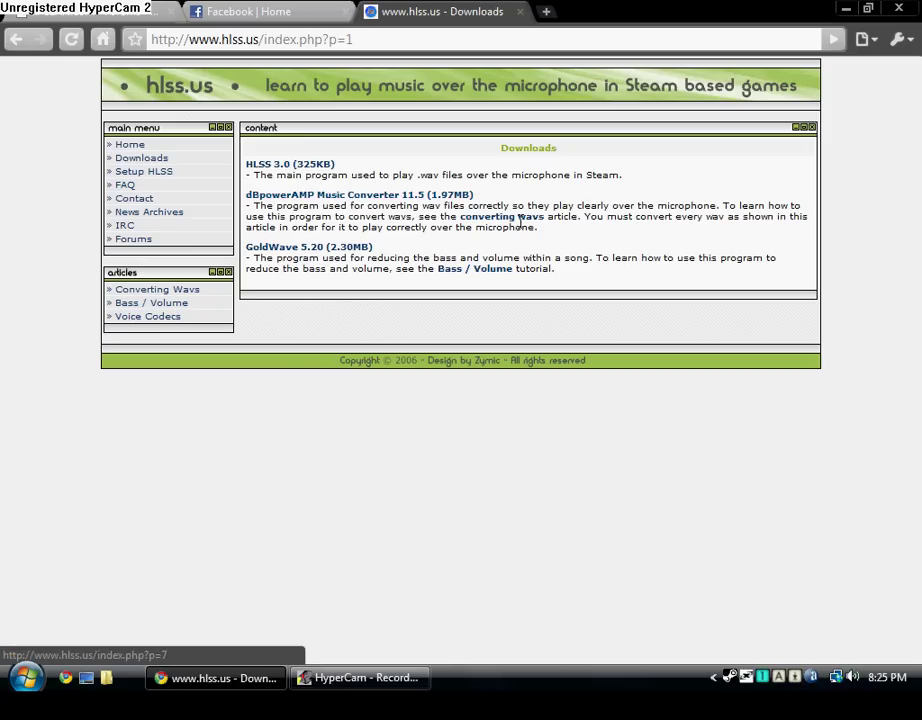
{"action": "left_click", "coordinate": [27, 679]}
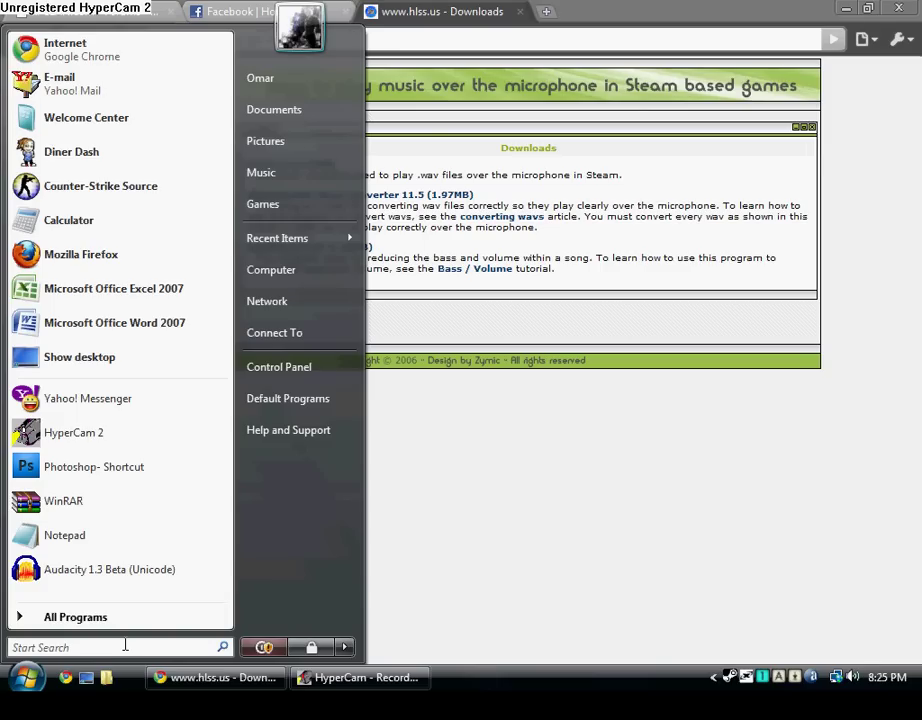
{"action": "type", "text": "DB"}
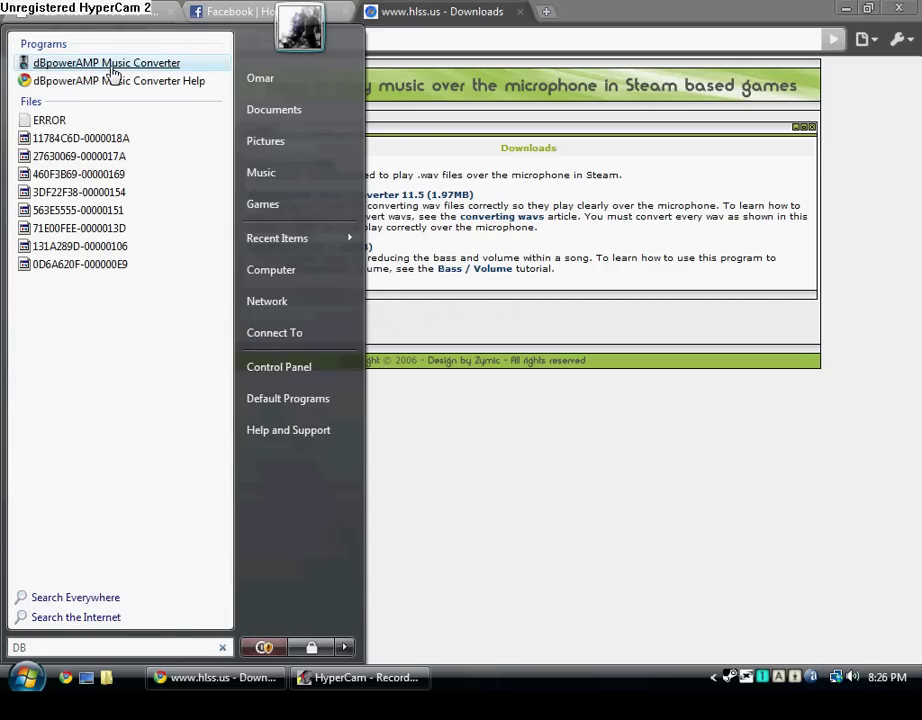
{"action": "left_click", "coordinate": [111, 64]}
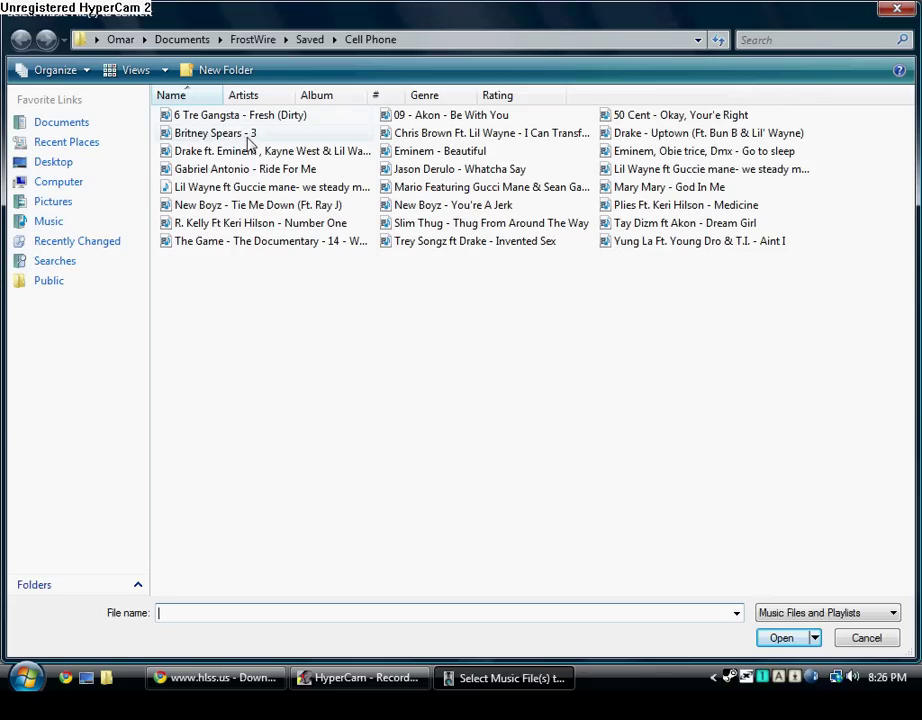
Load a Cell Phone song and keep output at Mono, 11025 Hz, 16 Bit (CD)
{"action": "double_click", "coordinate": [258, 157]}
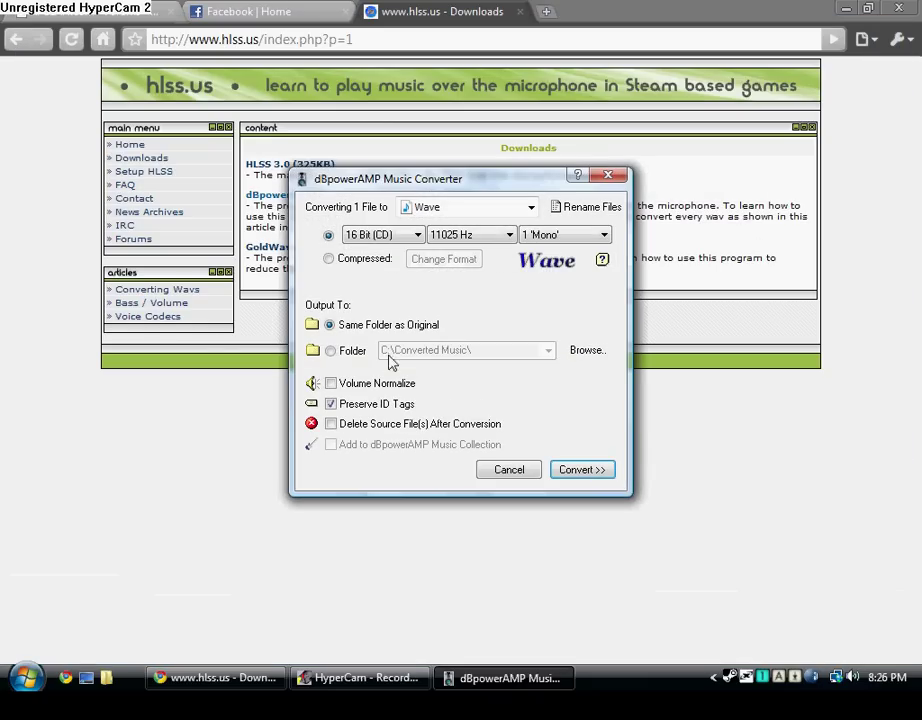
{"action": "left_click", "coordinate": [570, 244]}
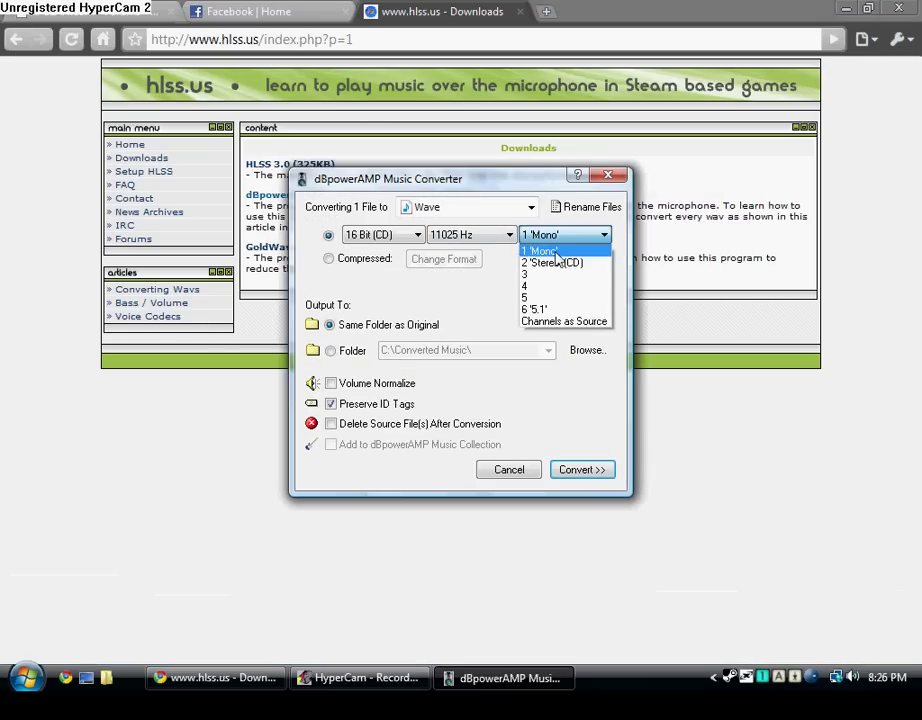
{"action": "left_click", "coordinate": [486, 246]}
{"action": "left_click", "coordinate": [486, 246]}
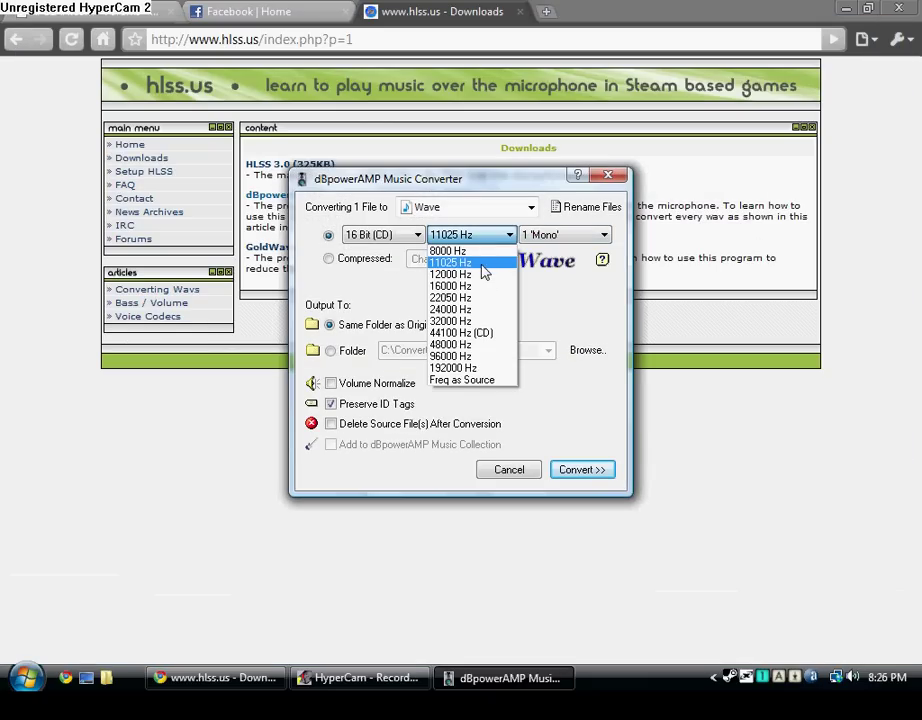
{"action": "left_click", "coordinate": [405, 245]}
{"action": "left_click", "coordinate": [405, 245]}
{"action": "left_click", "coordinate": [411, 243]}
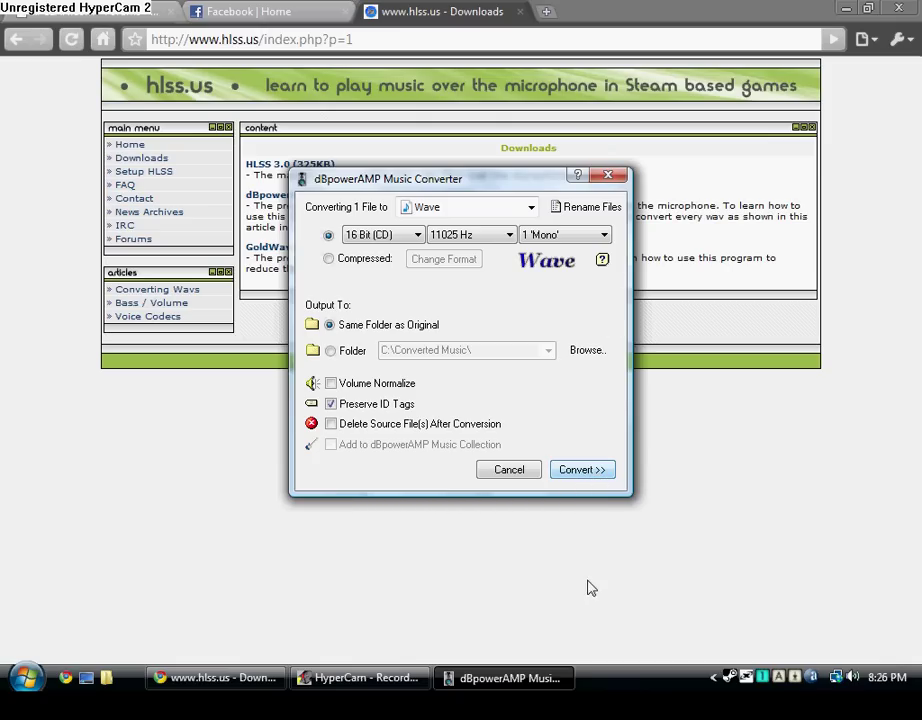
Keep Wave as the output format and close the converter without converting
{"action": "left_click", "coordinate": [508, 210]}
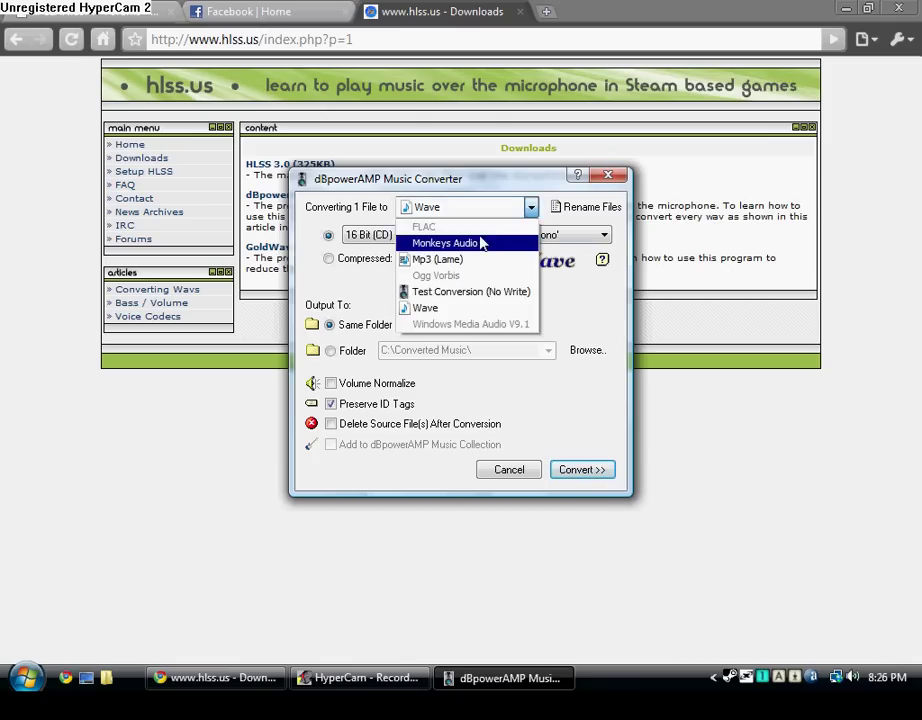
{"action": "left_click", "coordinate": [477, 307]}
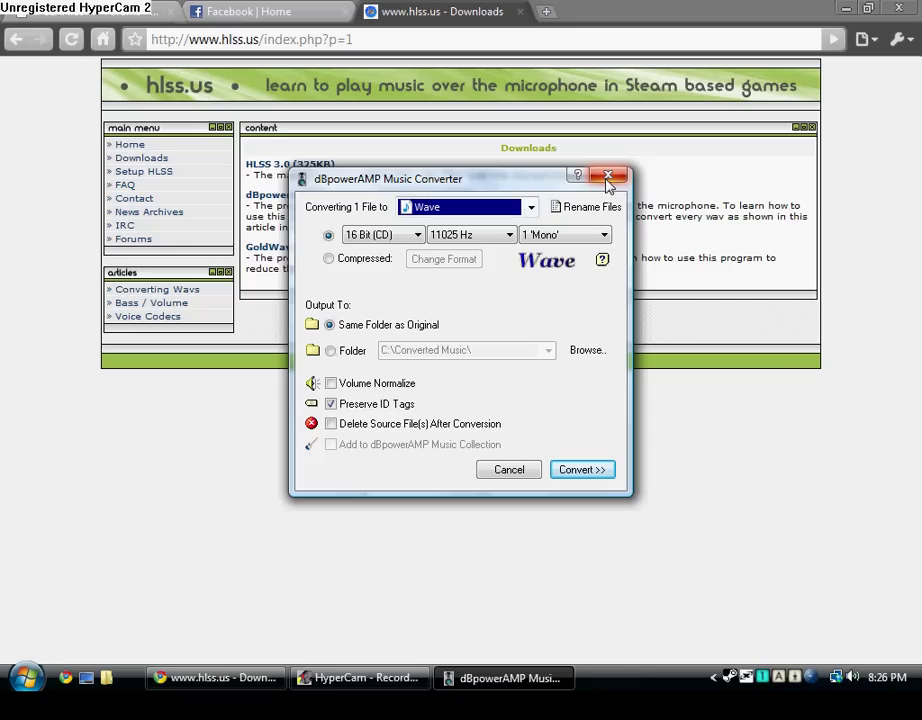
{"action": "left_click", "coordinate": [605, 177]}
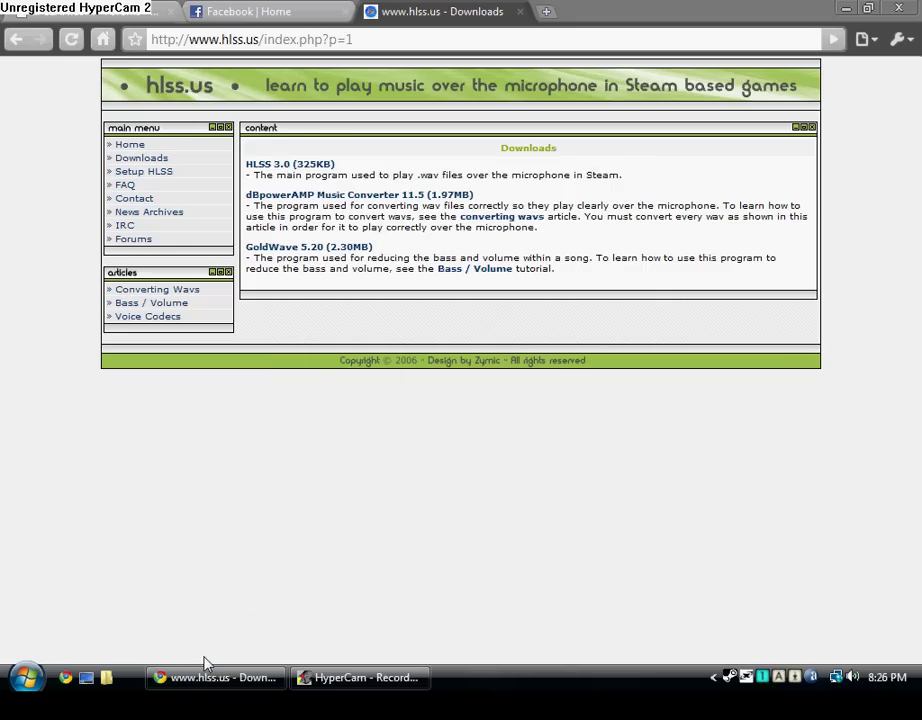
Launch GoldWave through a Start search for 'gold' and close its help window
{"action": "left_click", "coordinate": [361, 560]}
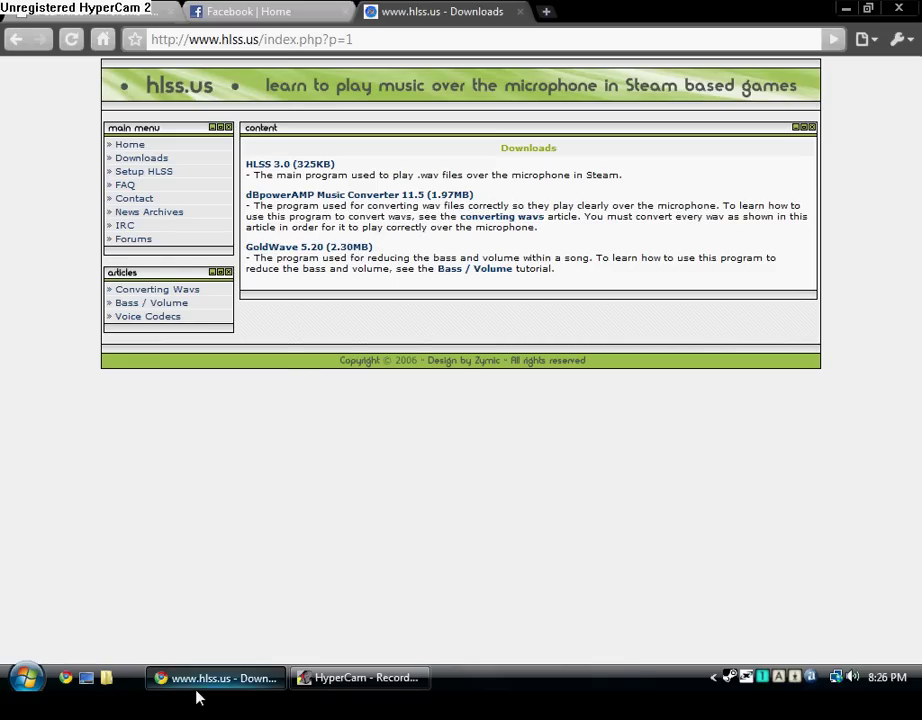
{"action": "left_click", "coordinate": [86, 678]}
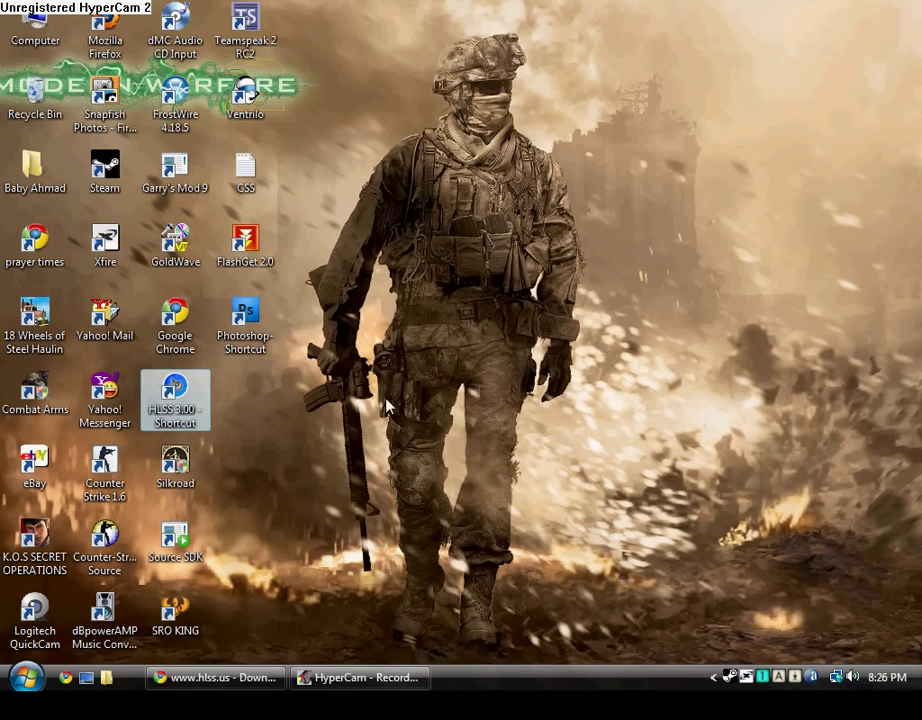
{"action": "left_click", "coordinate": [247, 694]}
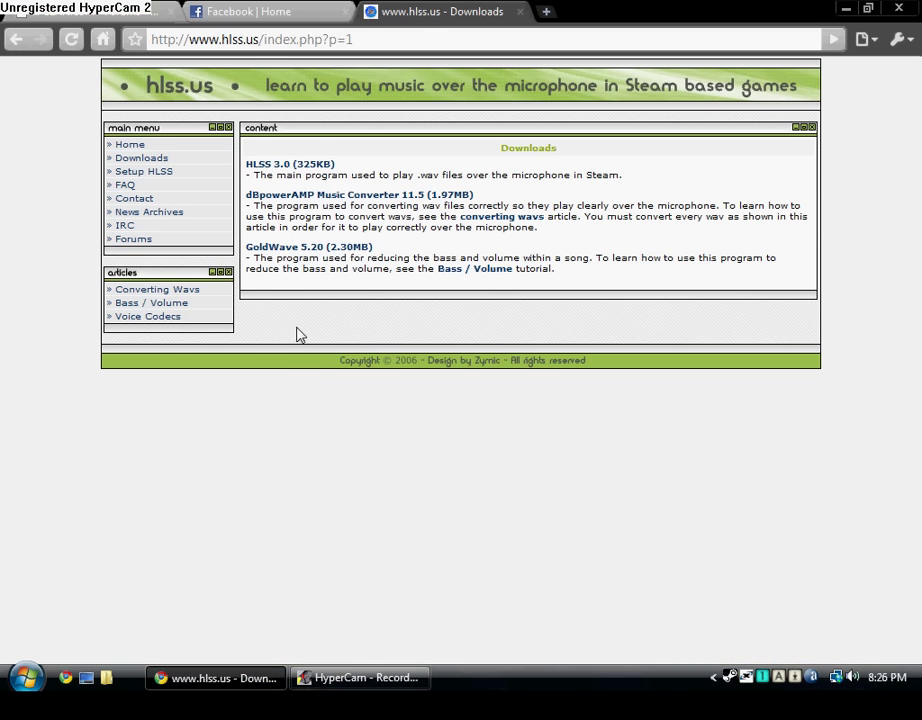
{"action": "key", "text": "super"}
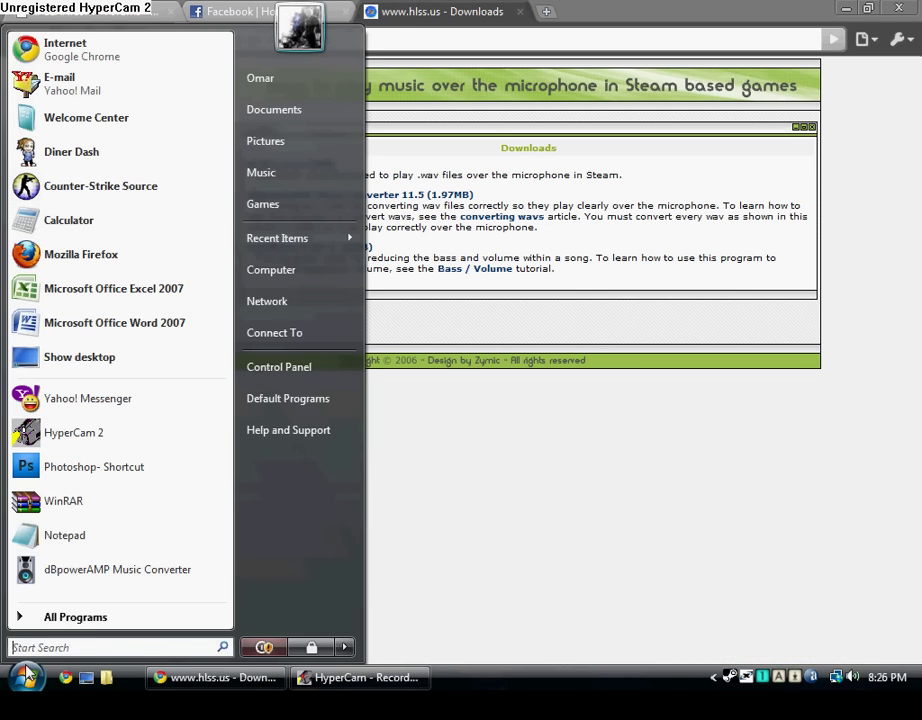
{"action": "type", "text": "gold"}
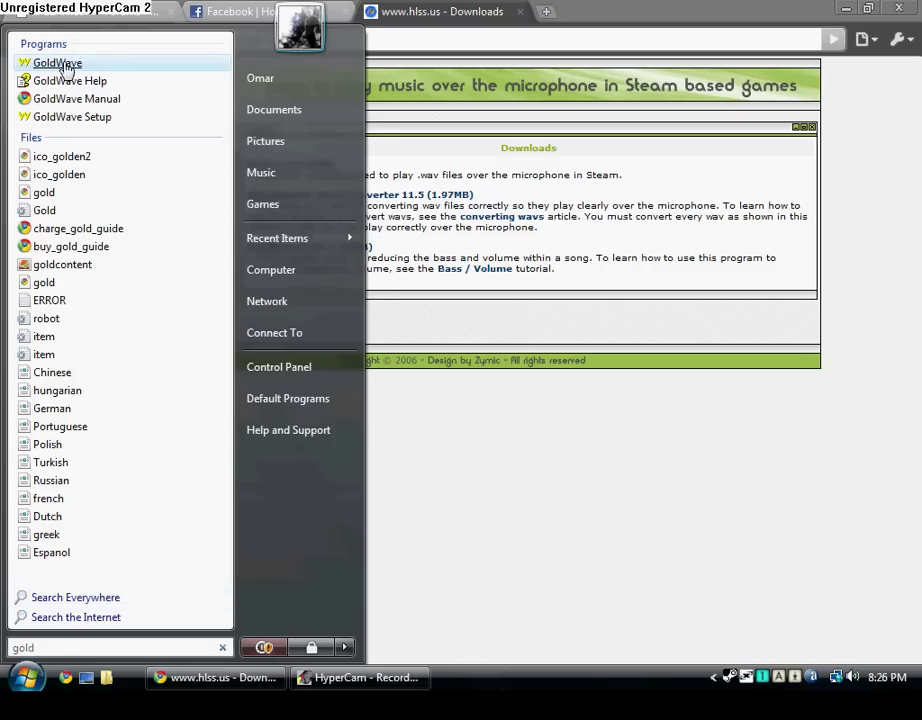
{"action": "left_click", "coordinate": [58, 63]}
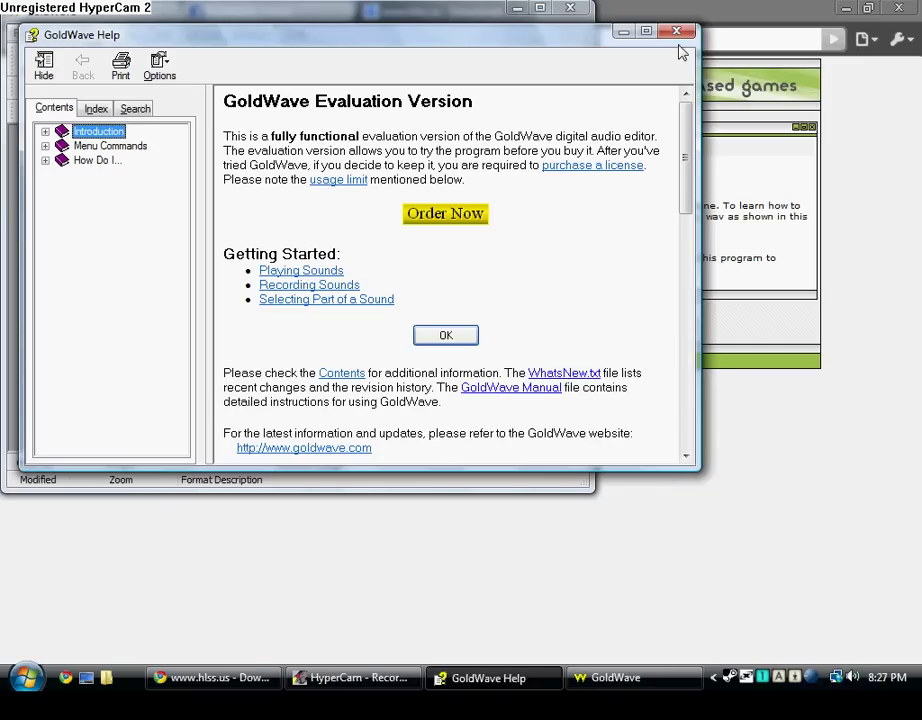
{"action": "left_click", "coordinate": [676, 31]}
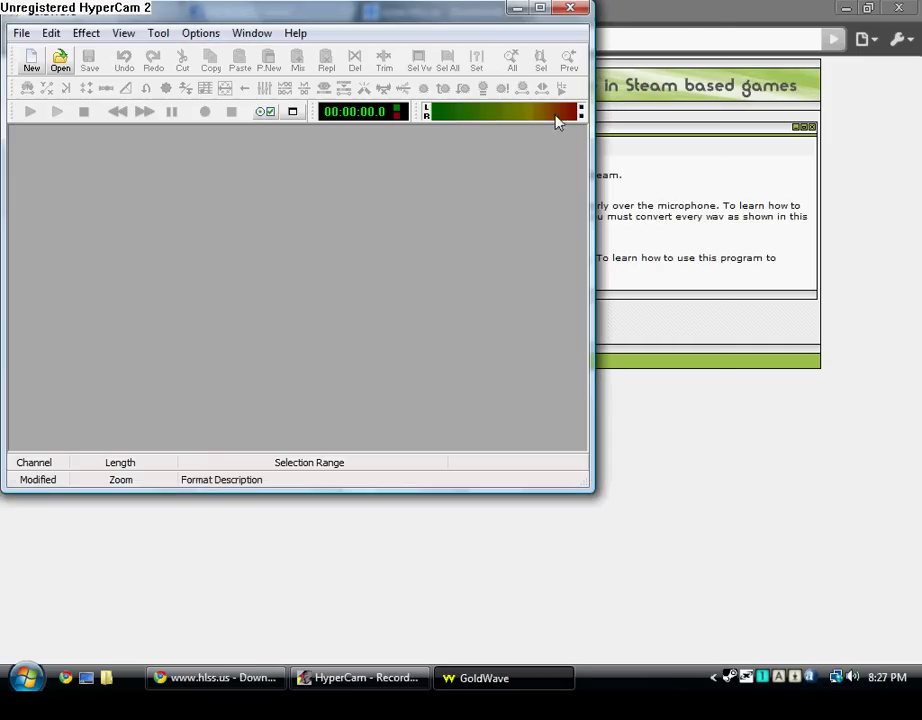
Maximize GoldWave and open the Drake 'Forever' MP3 from the Cell Phone folder
{"action": "left_click", "coordinate": [540, 8]}
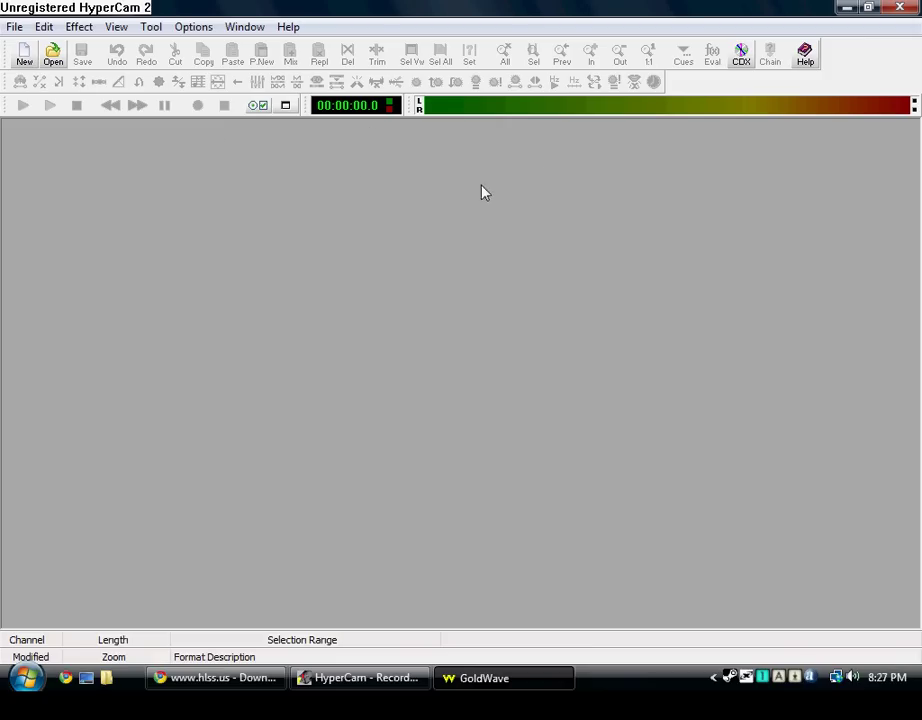
{"action": "left_click", "coordinate": [53, 55]}
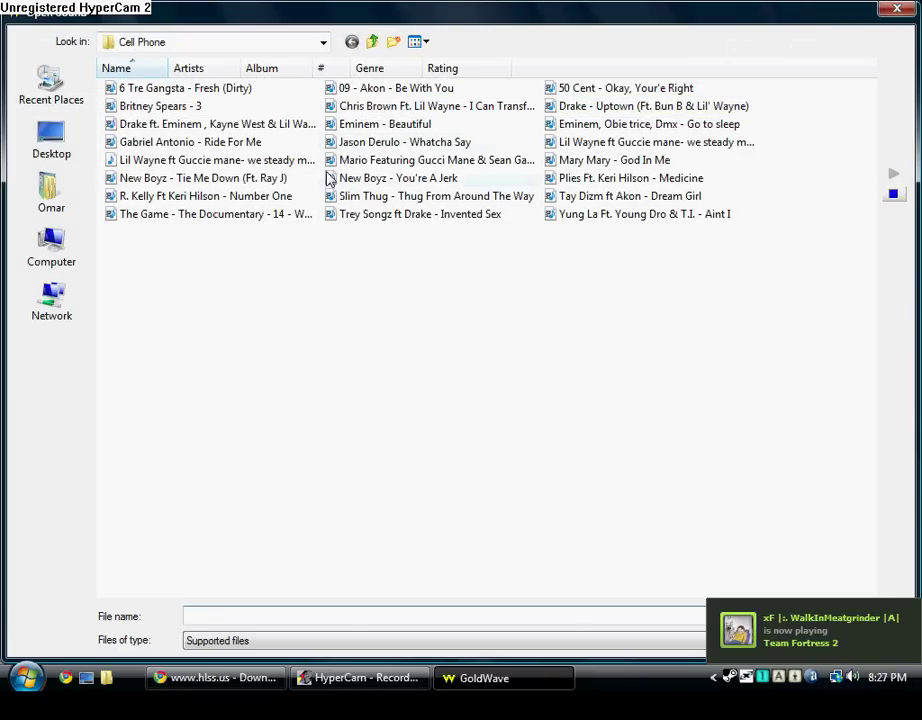
{"action": "double_click", "coordinate": [168, 128]}
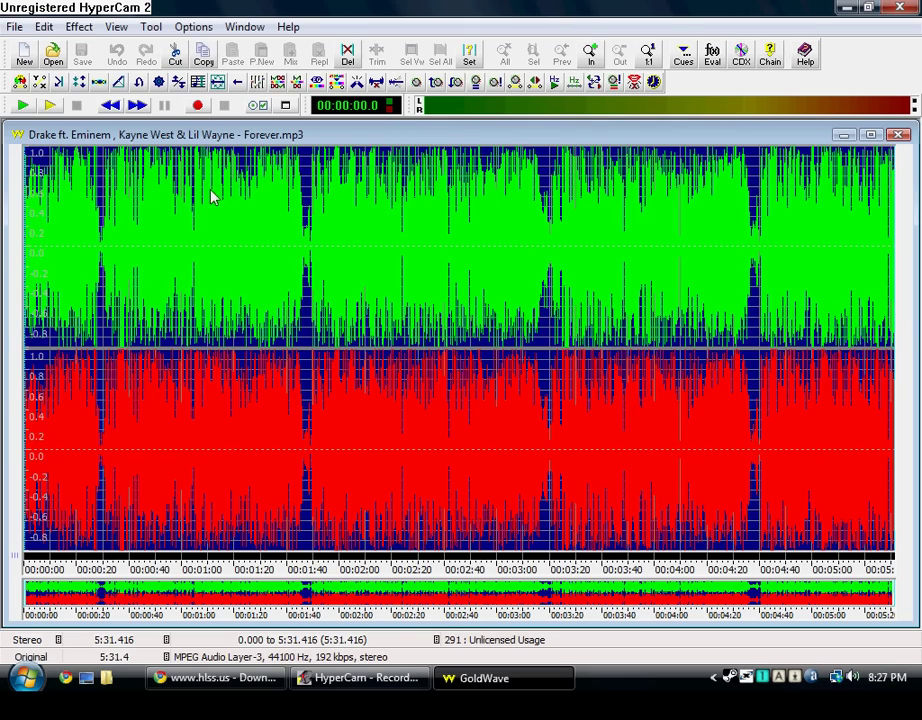
{"action": "double_click", "coordinate": [625, 12]}
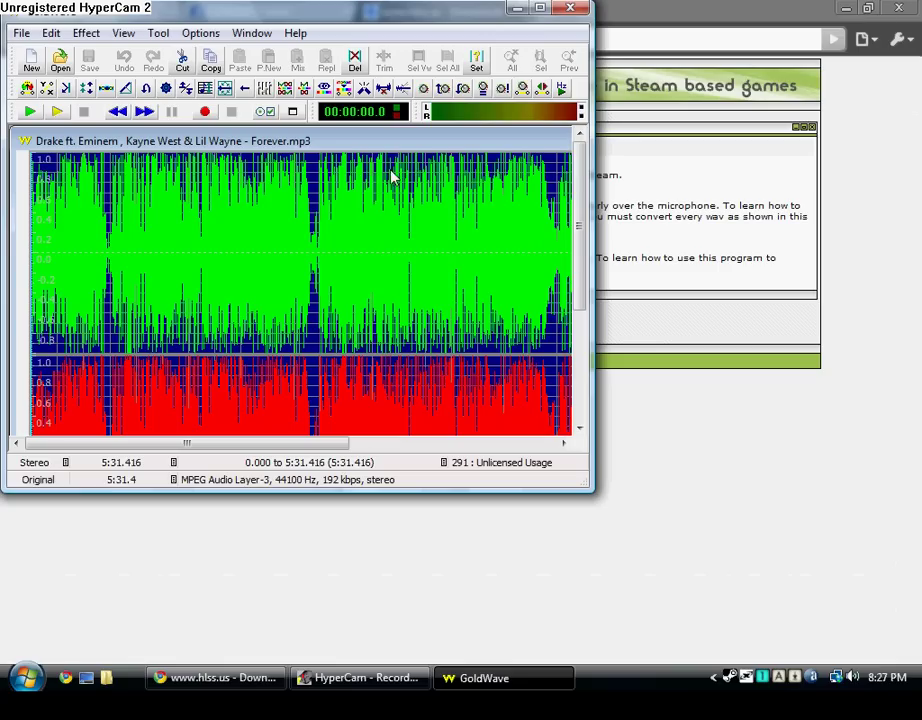
{"action": "left_click", "coordinate": [540, 9]}
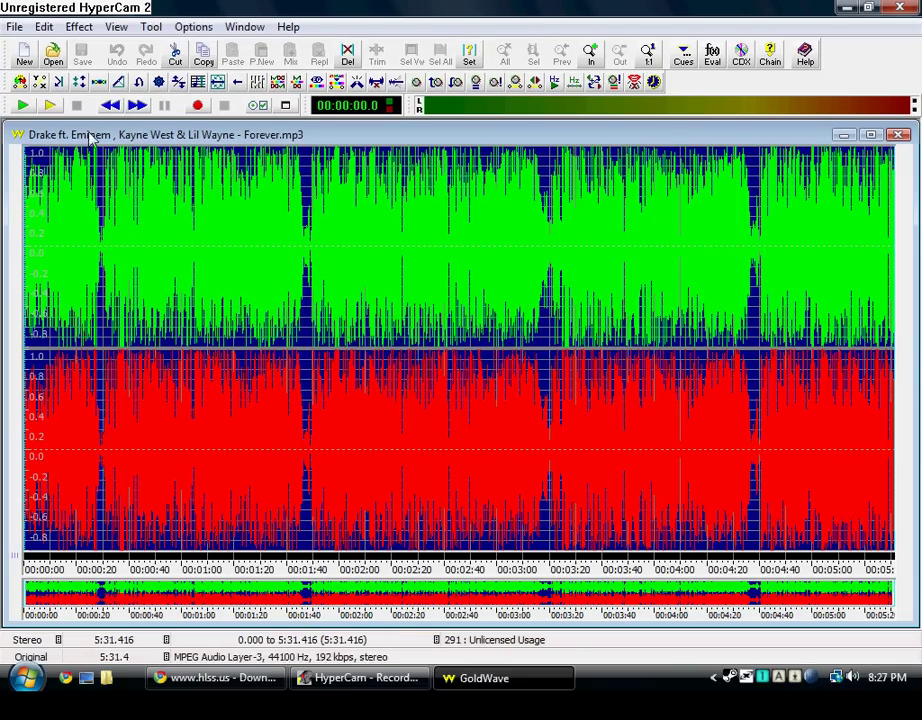
{"action": "left_click", "coordinate": [257, 83]}
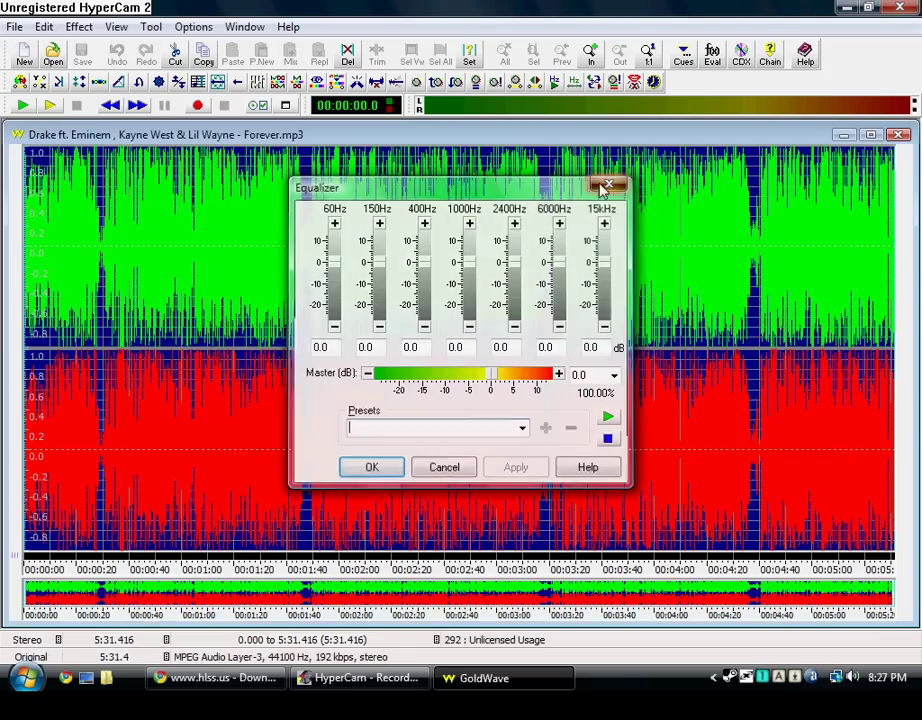
{"action": "left_click", "coordinate": [609, 183]}
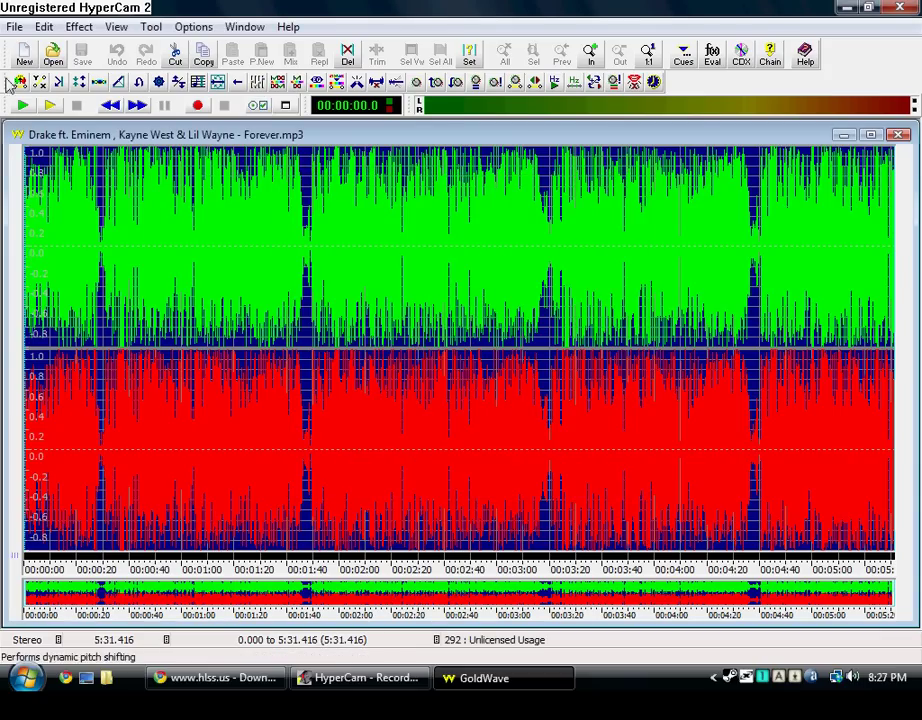
{"action": "left_click", "coordinate": [259, 83]}
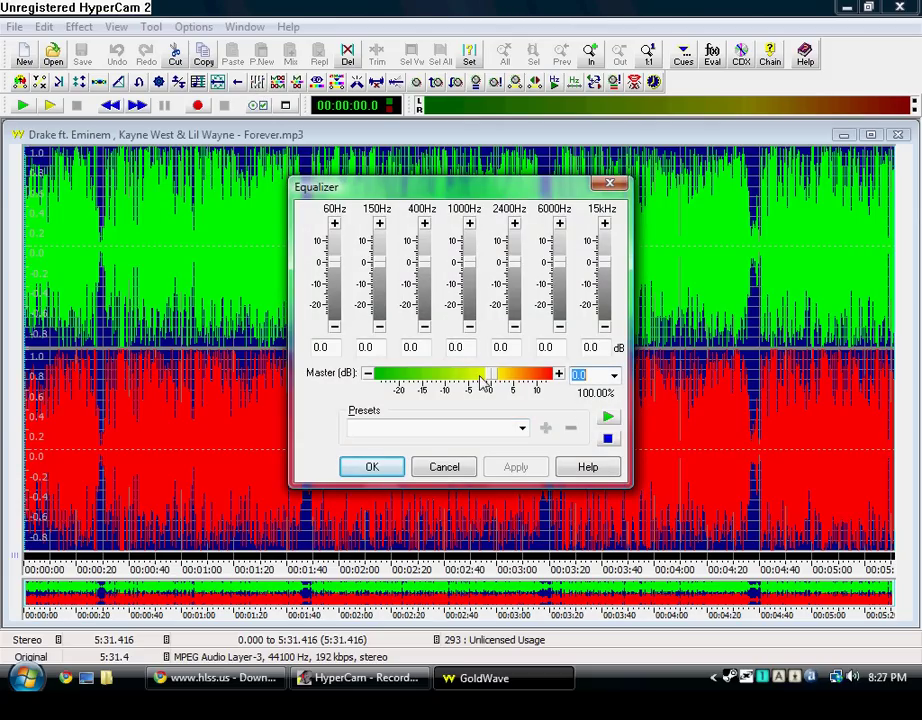
{"action": "key", "text": "BackSpace"}
{"action": "type", "text": "-10"}
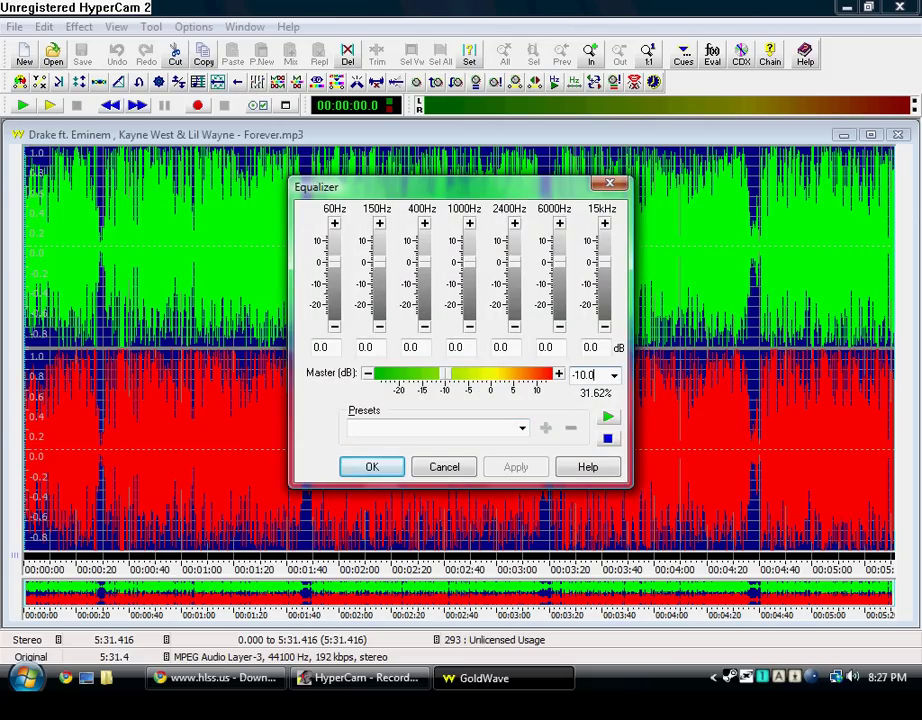
{"action": "key", "text": "BackSpace"}
{"action": "key", "text": "BackSpace"}
{"action": "key", "text": "BackSpace"}
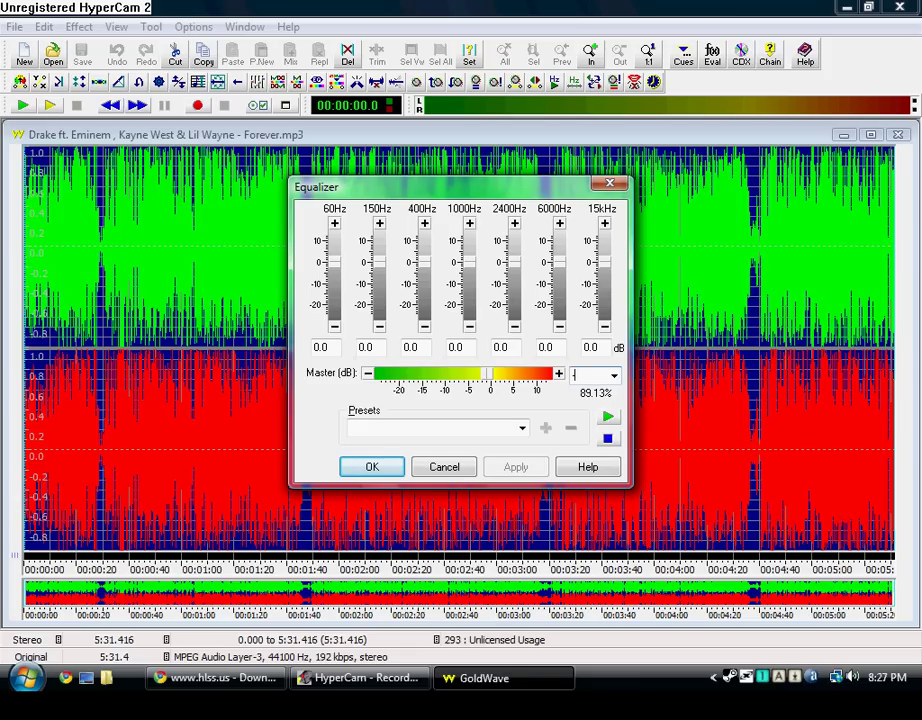
{"action": "type", "text": "5"}
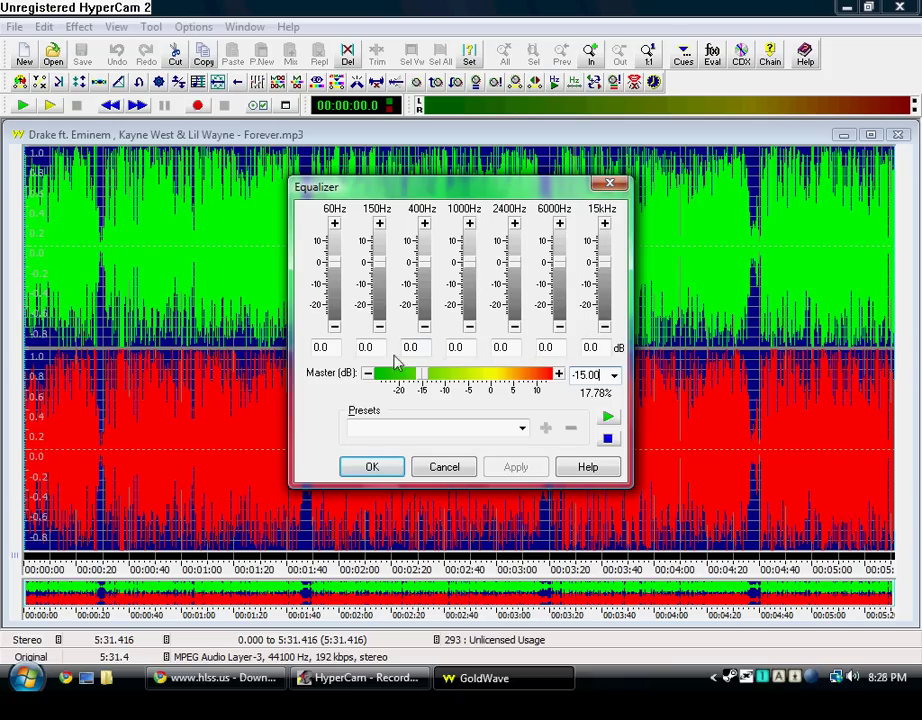
{"action": "left_click", "coordinate": [609, 183]}
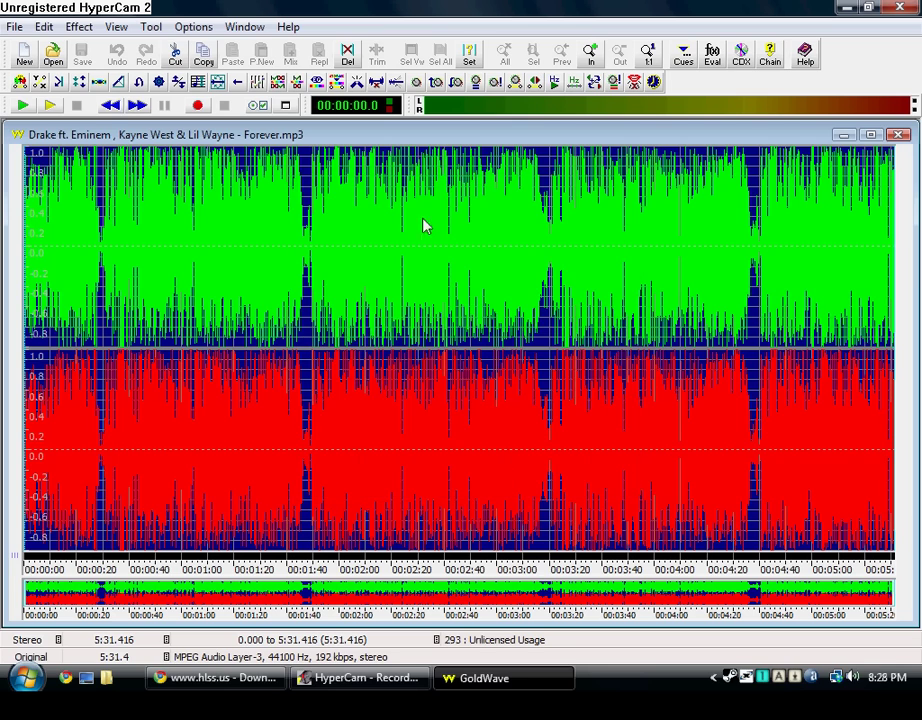
Close GoldWave, relaunch HLSS and dismiss the empty Add Sound dialog
{"action": "left_click", "coordinate": [903, 9]}
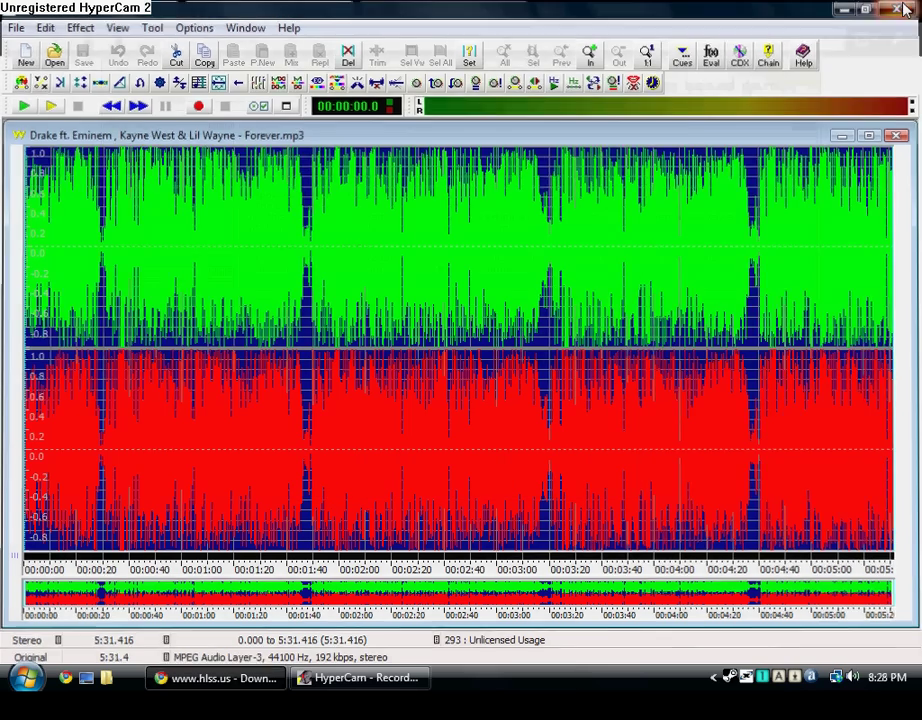
{"action": "left_click", "coordinate": [268, 672]}
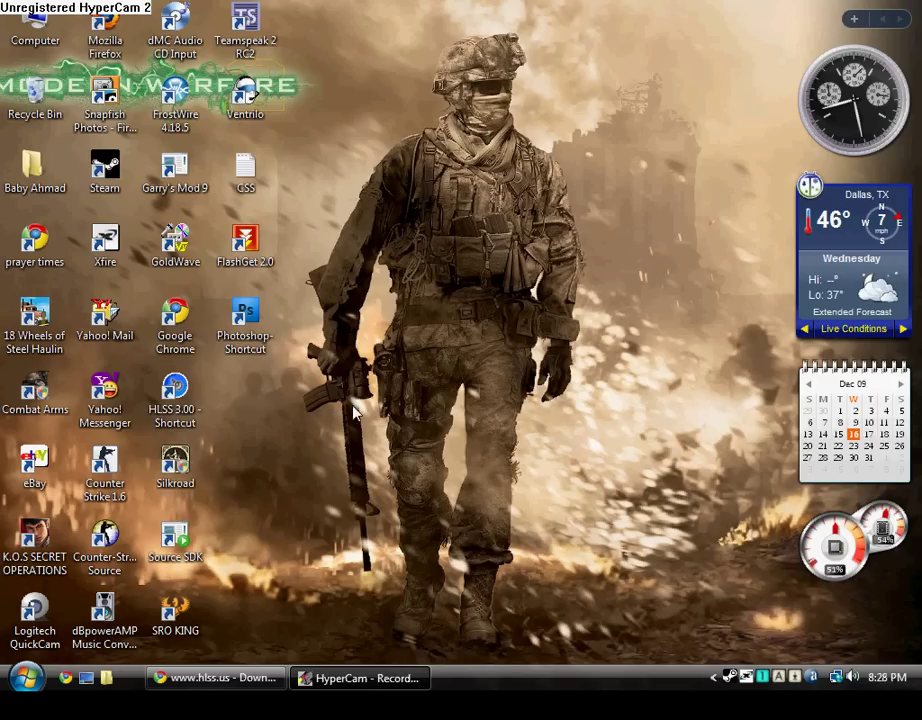
{"action": "double_click", "coordinate": [175, 393]}
{"action": "left_click", "coordinate": [383, 260]}
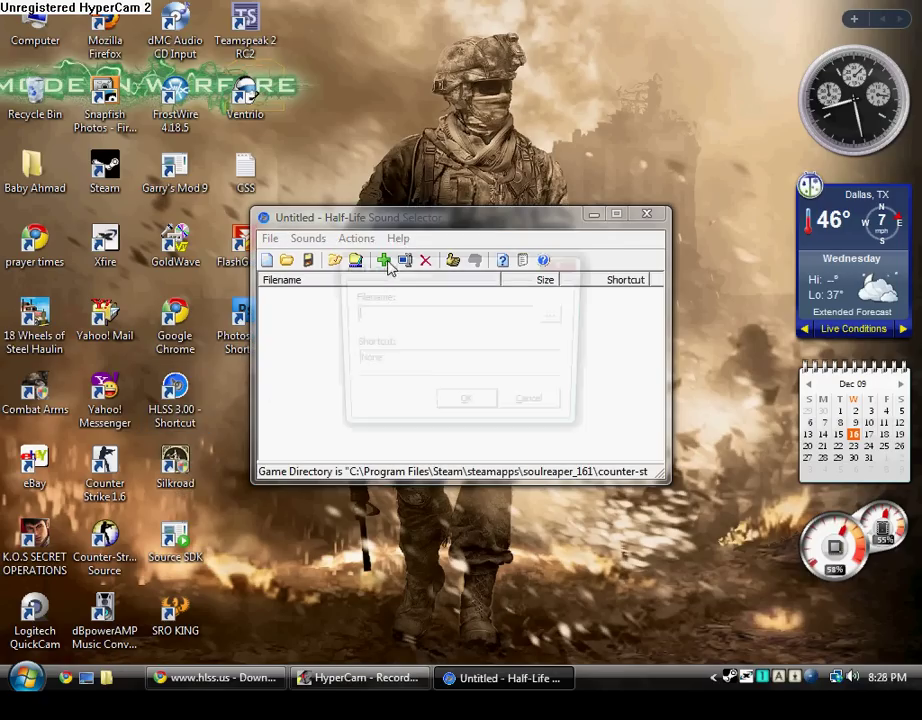
{"action": "left_click", "coordinate": [535, 405]}
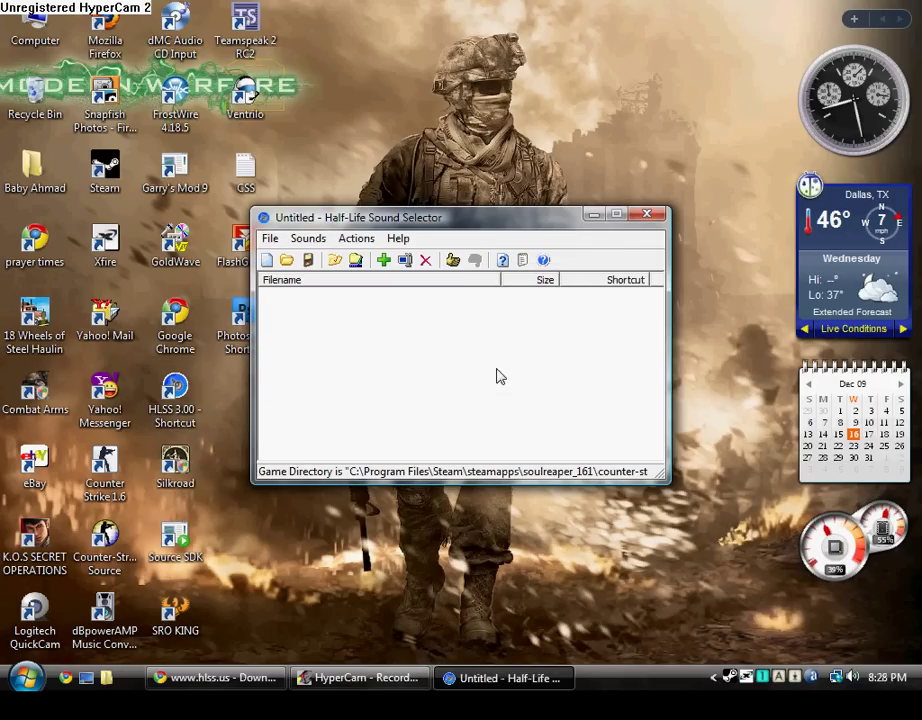
Launch Counter-Strike: Source from the desktop, then restore HLSS
{"action": "left_click", "coordinate": [454, 261]}
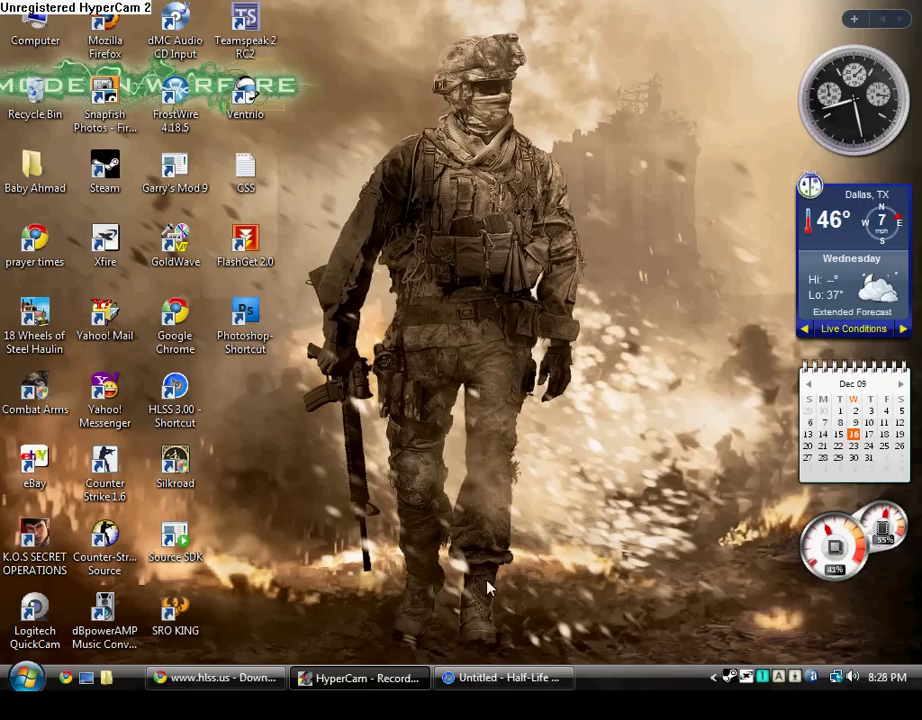
{"action": "double_click", "coordinate": [97, 566]}
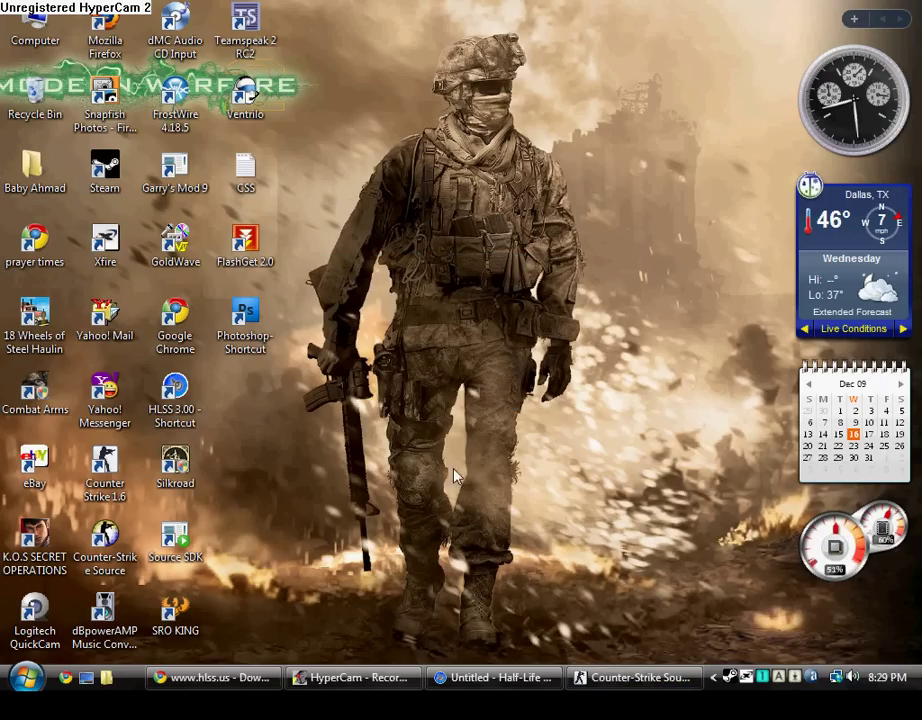
{"action": "left_click", "coordinate": [445, 677]}
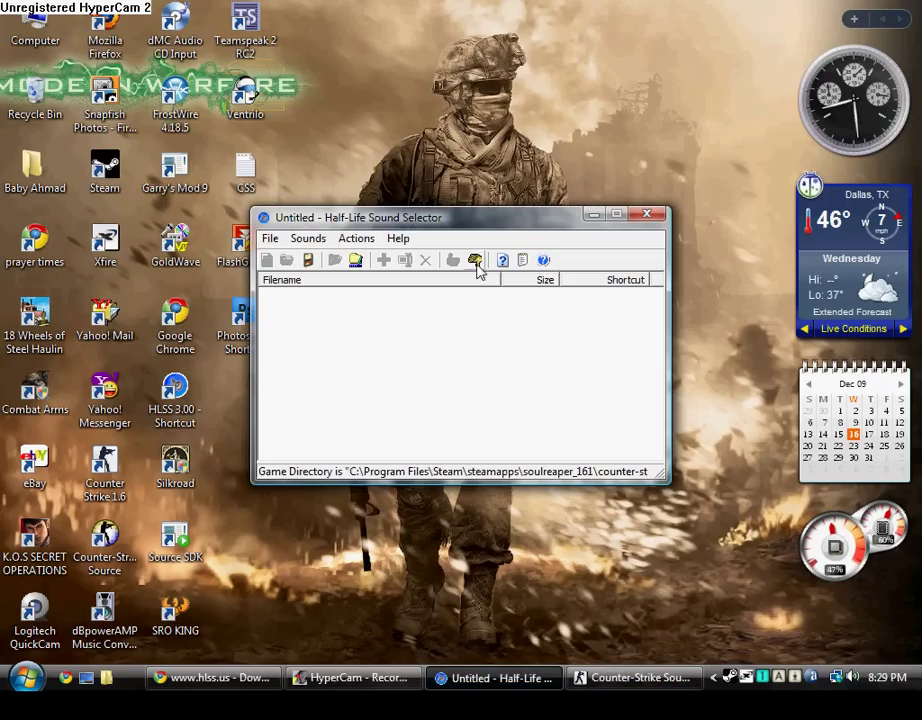
Add the WAV song from Saved\Cell Phone to the sound list with shortcut F7
{"action": "left_click", "coordinate": [383, 260]}
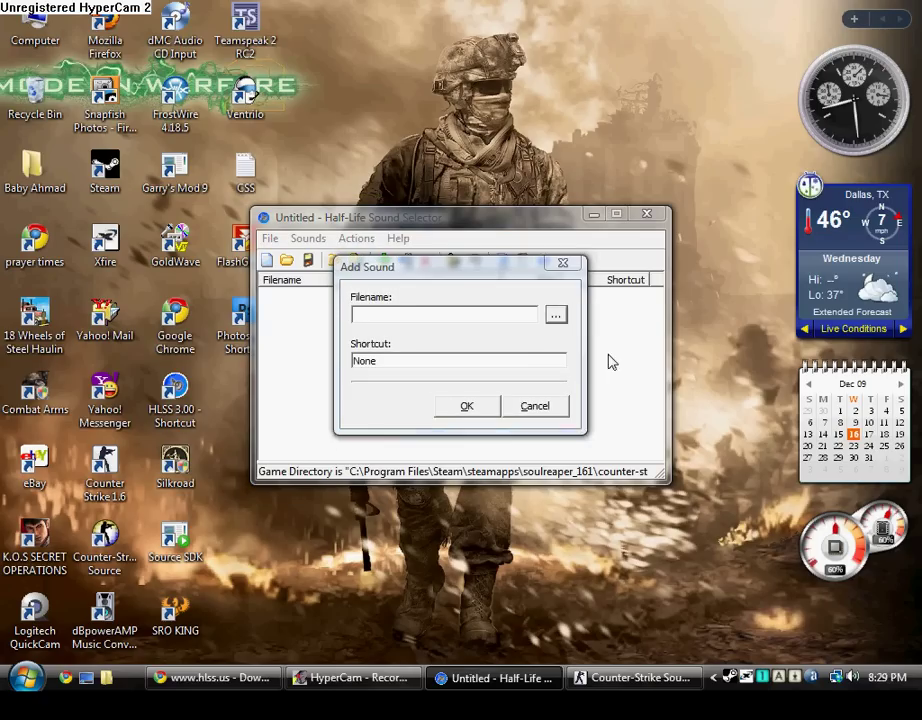
{"action": "left_click", "coordinate": [556, 314]}
{"action": "left_click", "coordinate": [690, 342]}
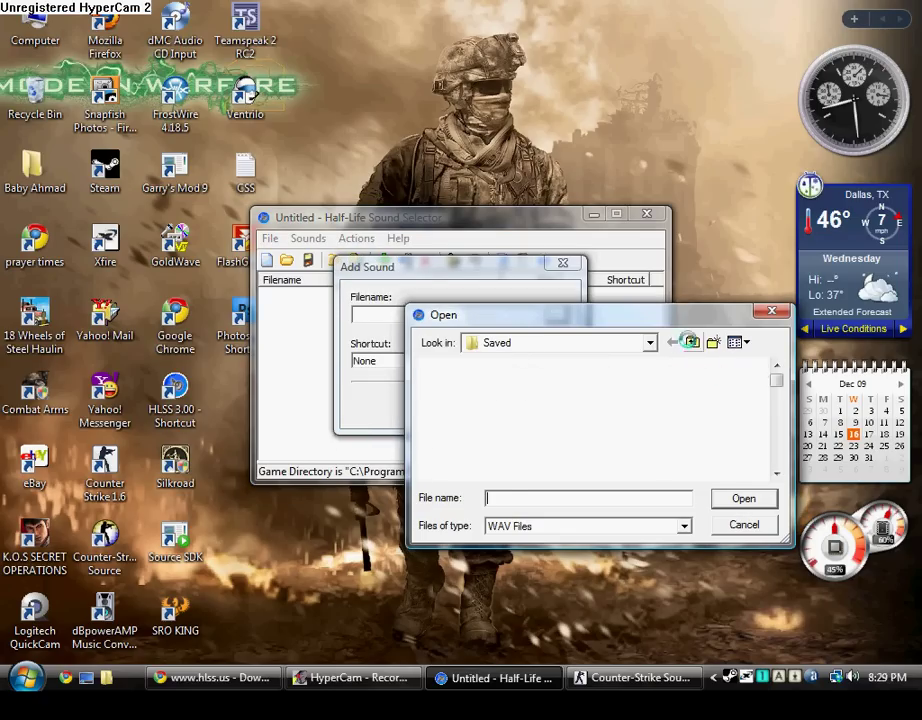
{"action": "double_click", "coordinate": [521, 389]}
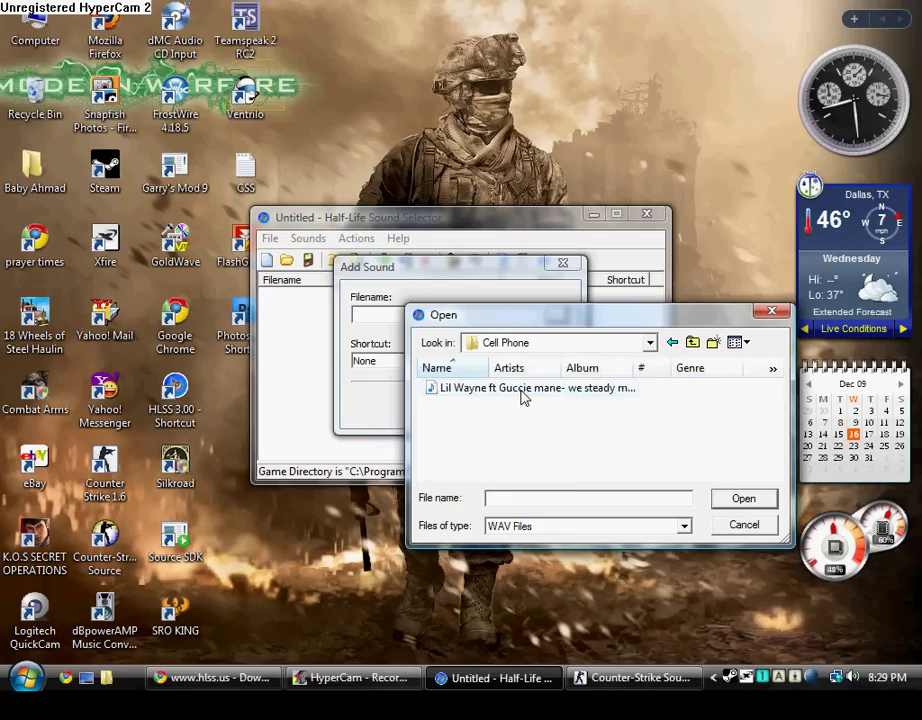
{"action": "left_click", "coordinate": [521, 392]}
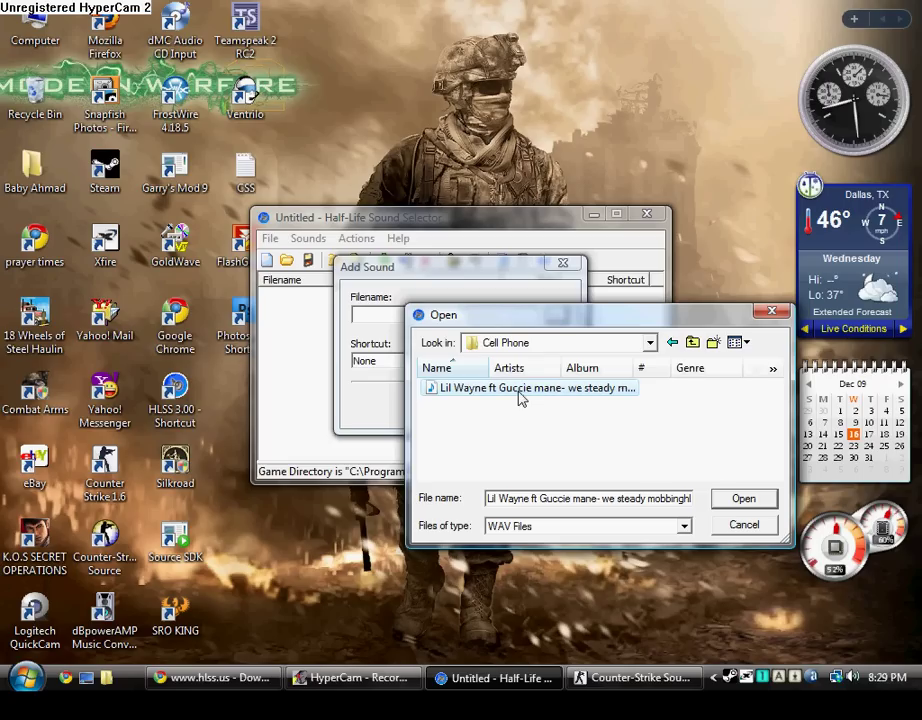
{"action": "left_click", "coordinate": [741, 500]}
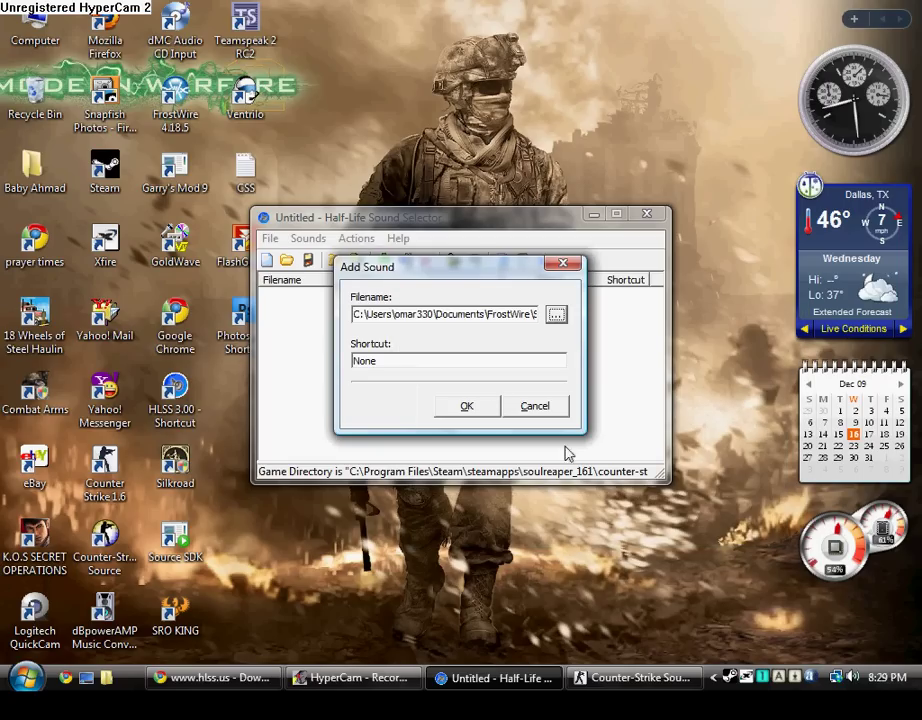
{"action": "left_click", "coordinate": [384, 364]}
{"action": "key", "text": "F7"}
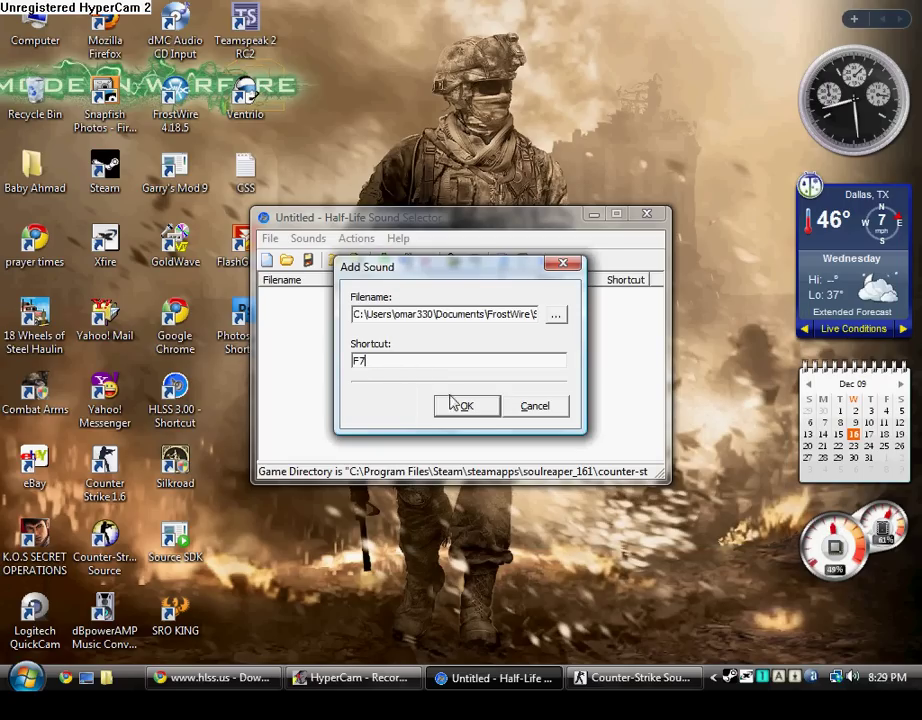
{"action": "left_click", "coordinate": [463, 406]}
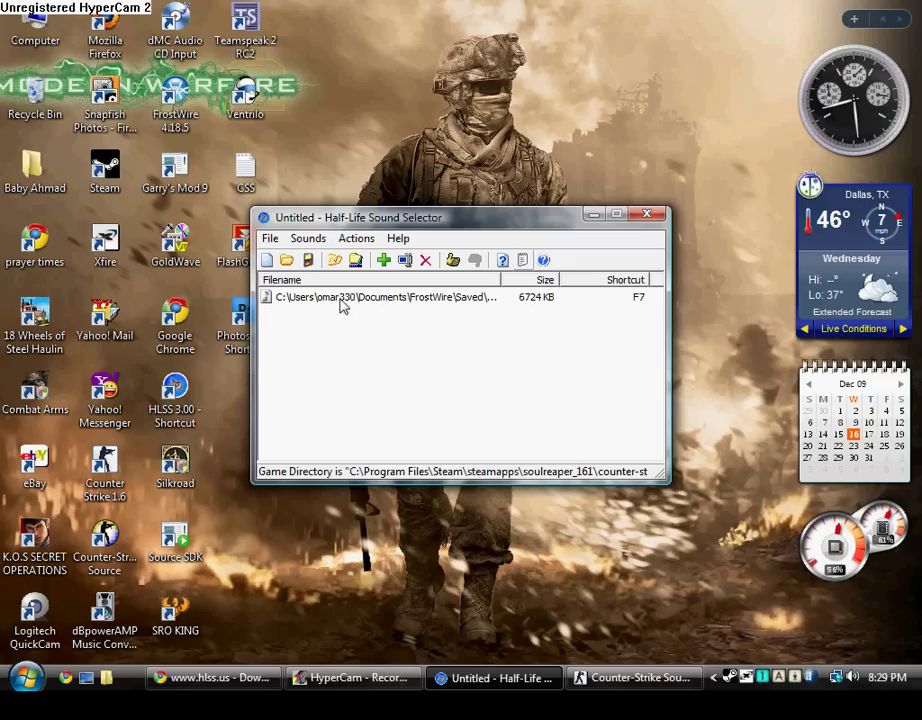
Activate the HLSS sound list, then start a local server on map xf_iceworld_shadow_sniper
{"action": "left_click", "coordinate": [452, 262]}
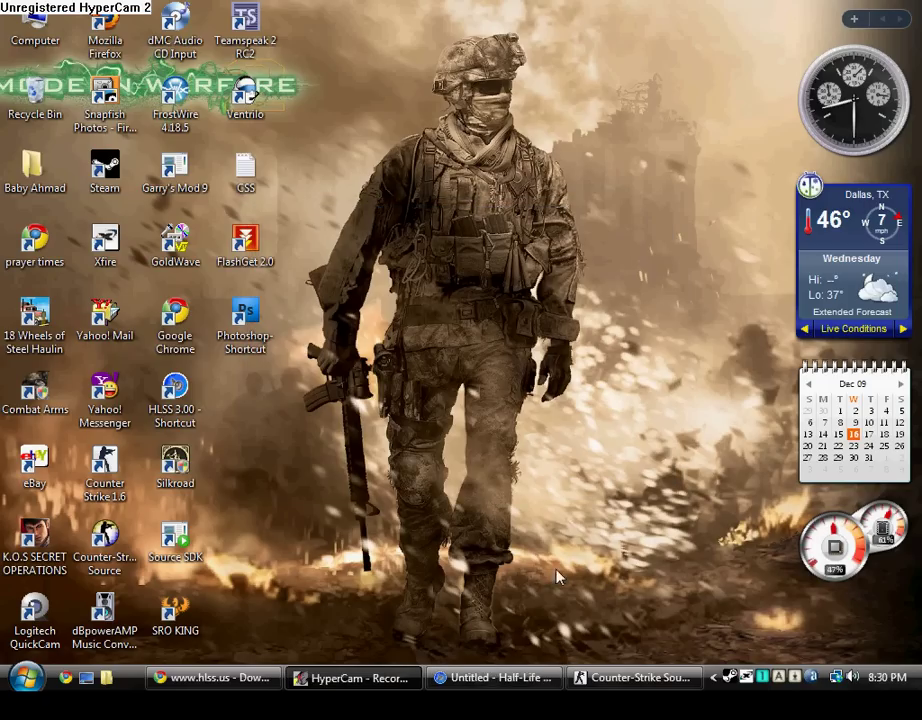
{"action": "left_click", "coordinate": [630, 677]}
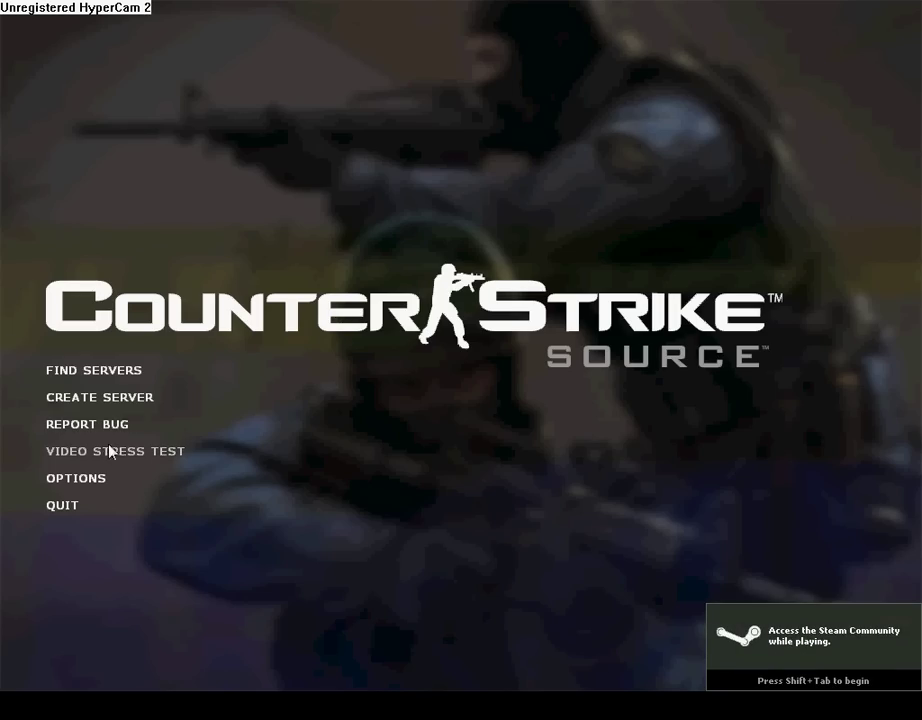
{"action": "left_click", "coordinate": [120, 398]}
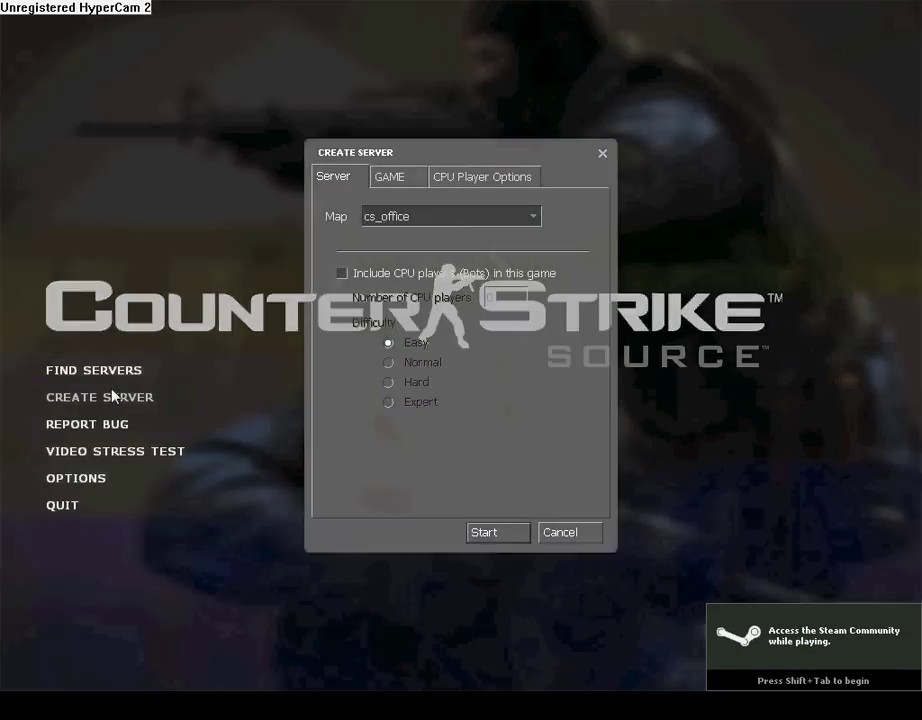
{"action": "left_click", "coordinate": [489, 216]}
{"action": "key", "text": "x"}
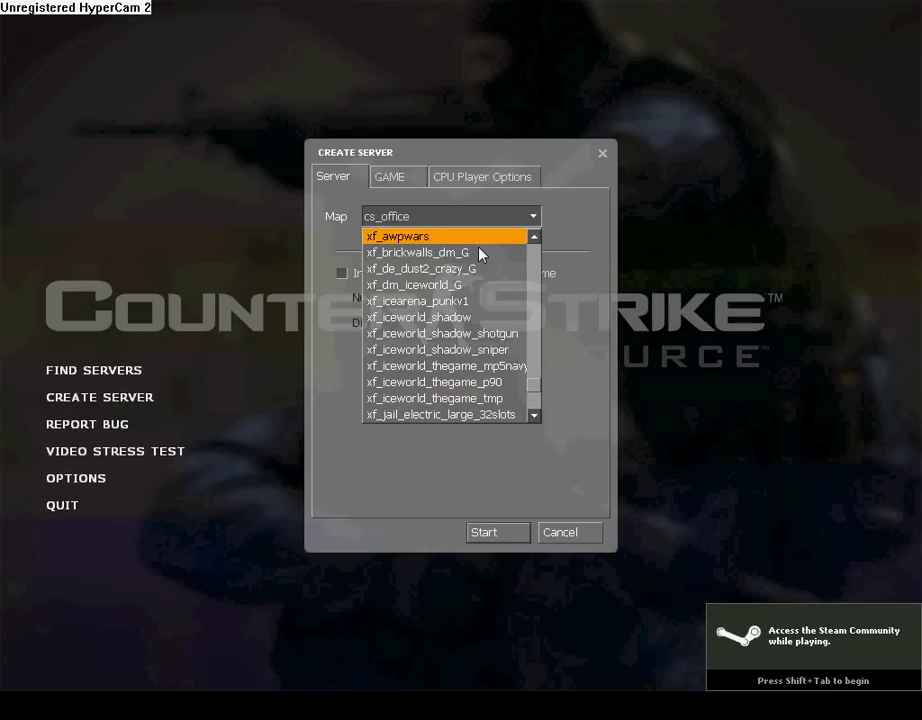
{"action": "left_click", "coordinate": [493, 350]}
{"action": "left_click", "coordinate": [507, 531]}
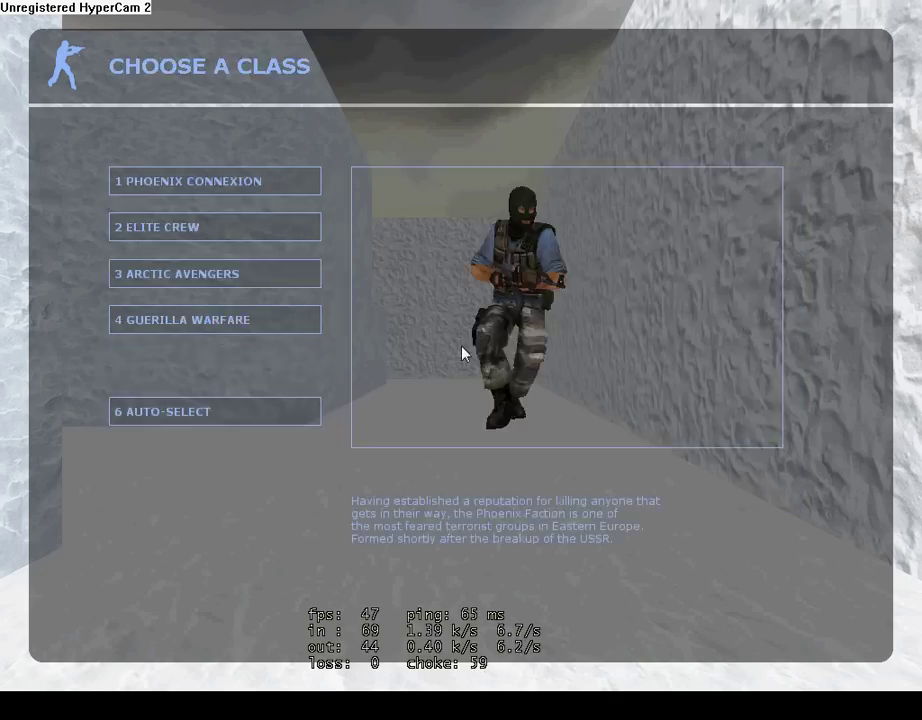
{"action": "key", "text": "1"}
Spawn as a Terrorist and walk down the snow corridor to pick up the grenade
{"action": "key", "text": "w"}
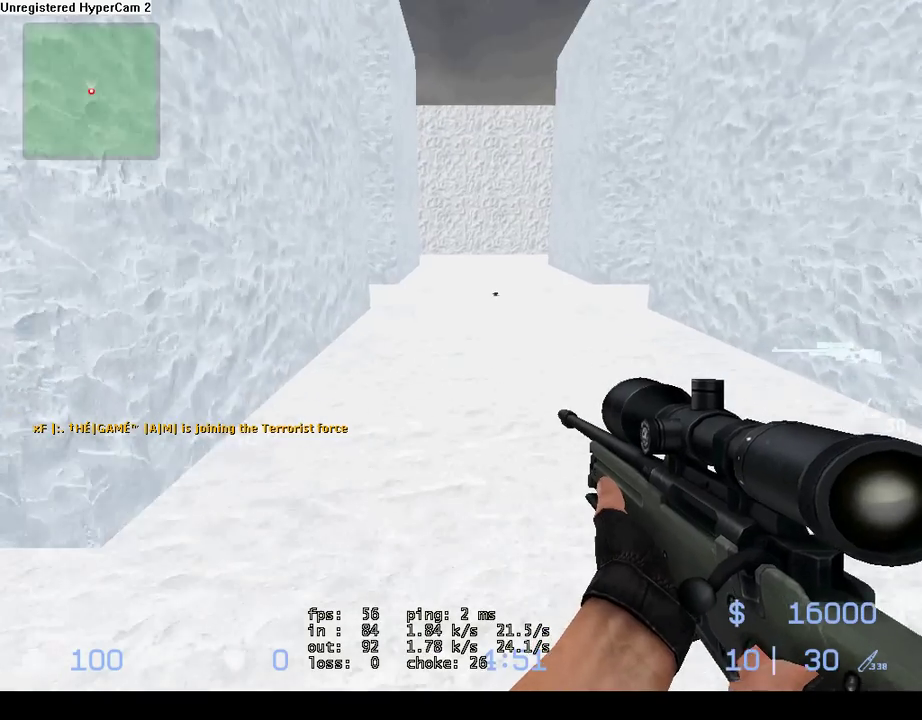
{"action": "key", "text": "w"}
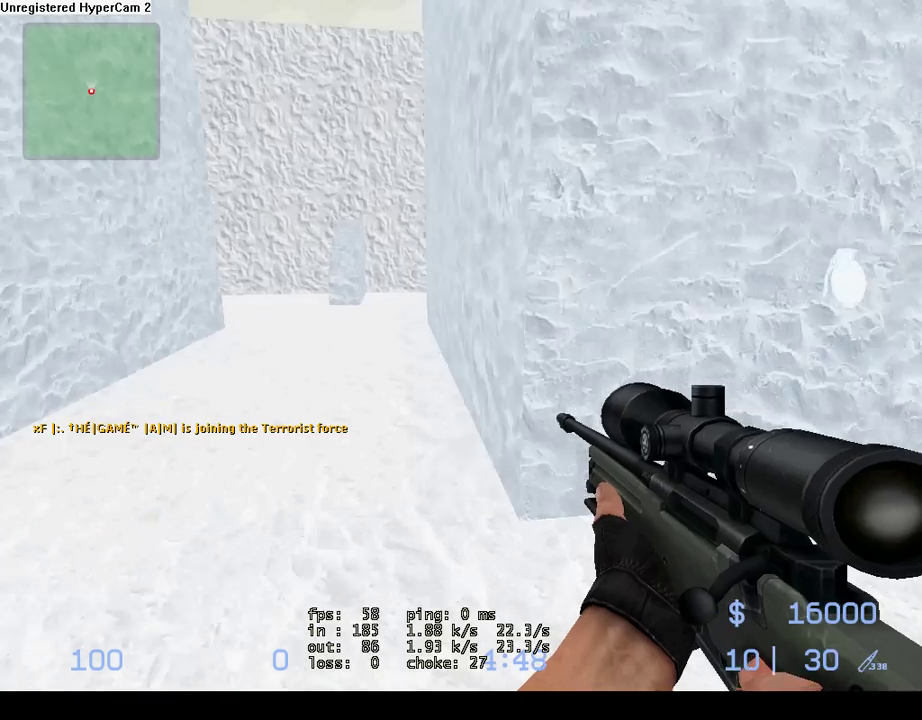
{"action": "key", "text": "w"}
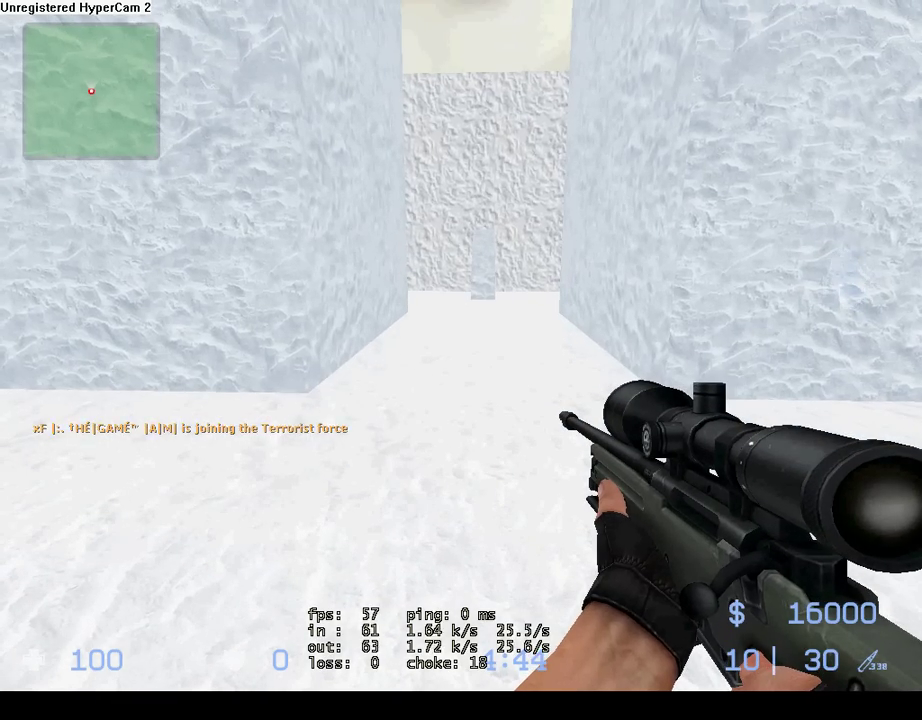
Run togglewav in the developer console to play the WAV song over voice chat
{"action": "key", "text": "Escape"}
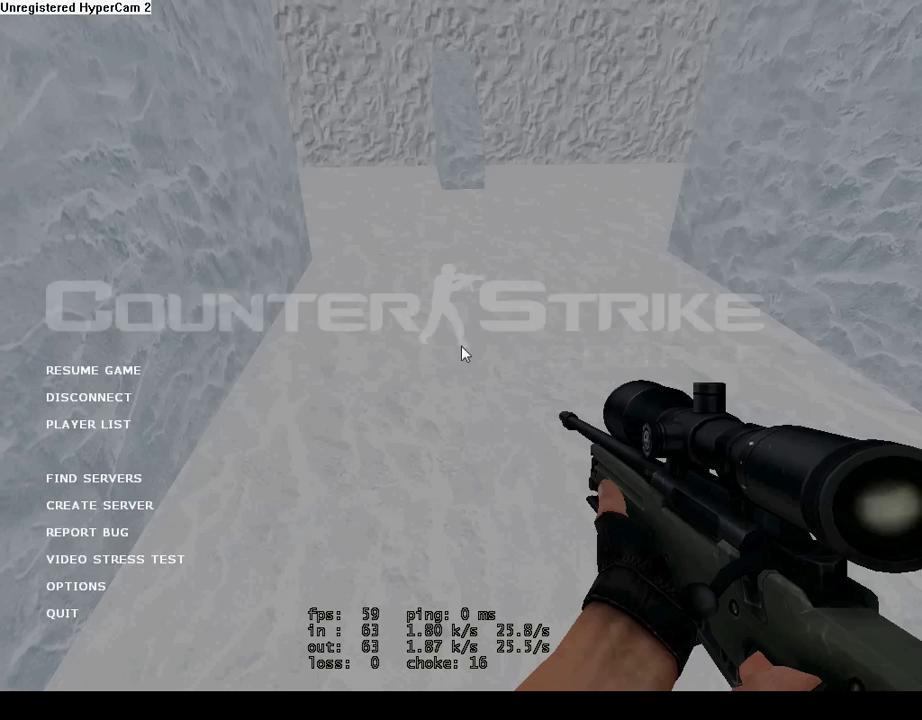
{"action": "key", "text": "grave"}
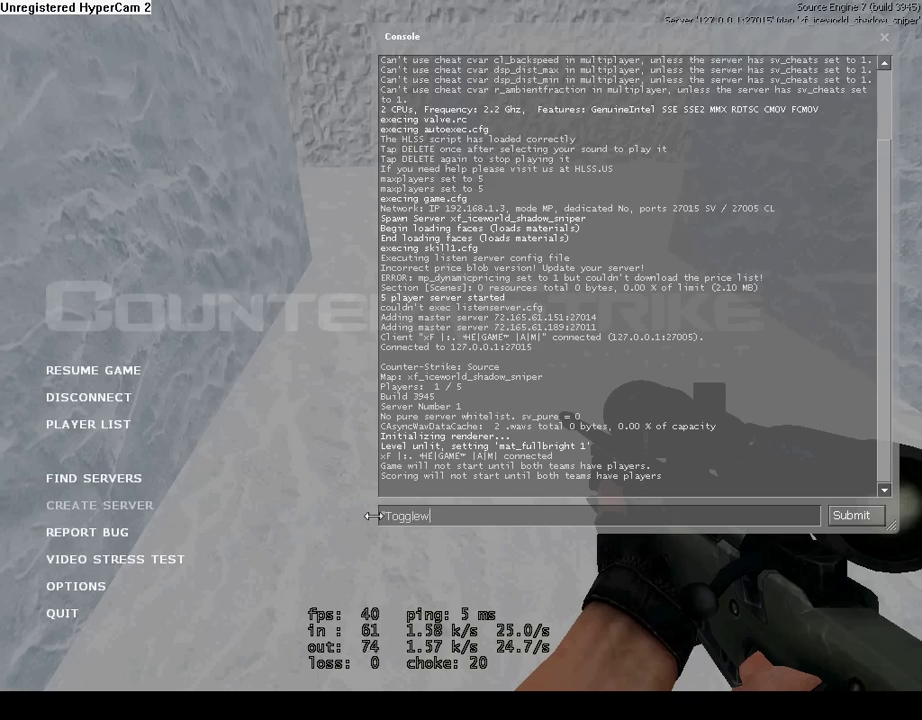
{"action": "type", "text": "Togglewav"}
{"action": "key", "text": "Escape"}
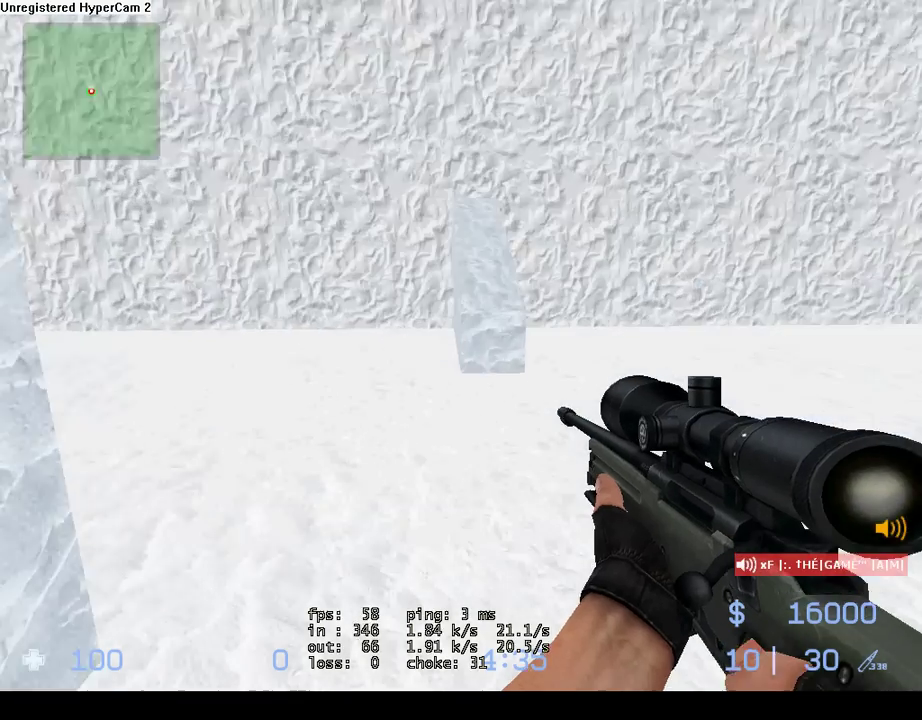
Switch to the HE grenade and throw it down the ice corridor
{"action": "key", "text": "4"}
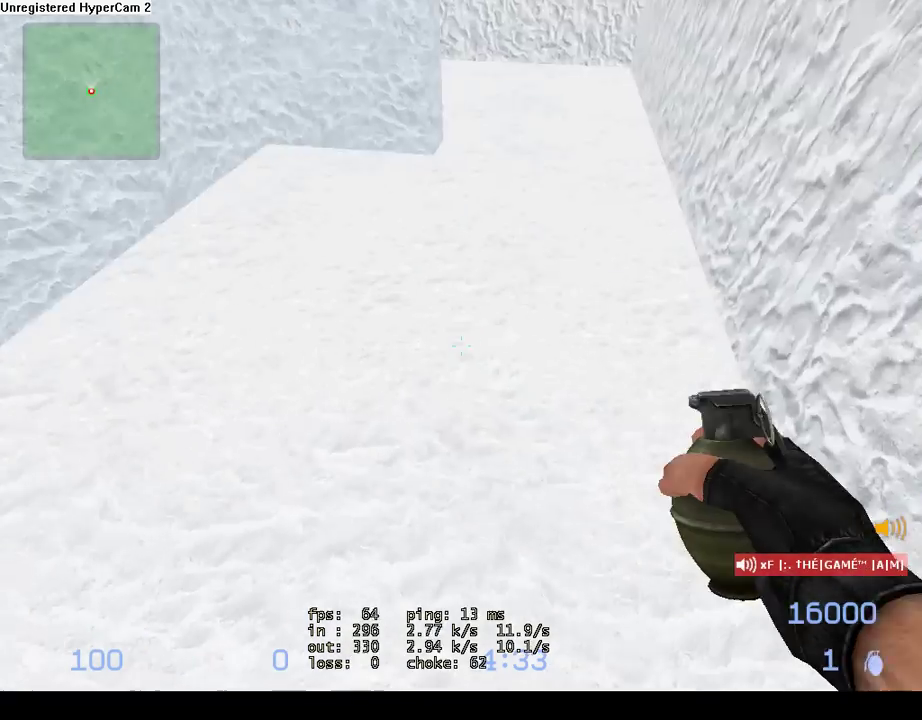
{"action": "key", "text": "4"}
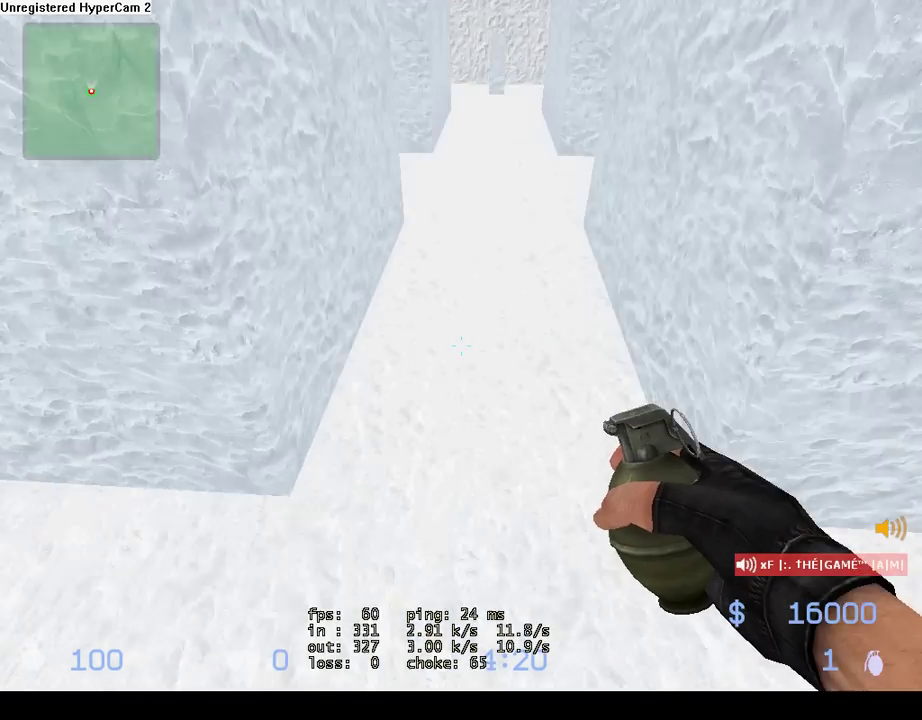
{"action": "left_click", "coordinate": [461, 345]}
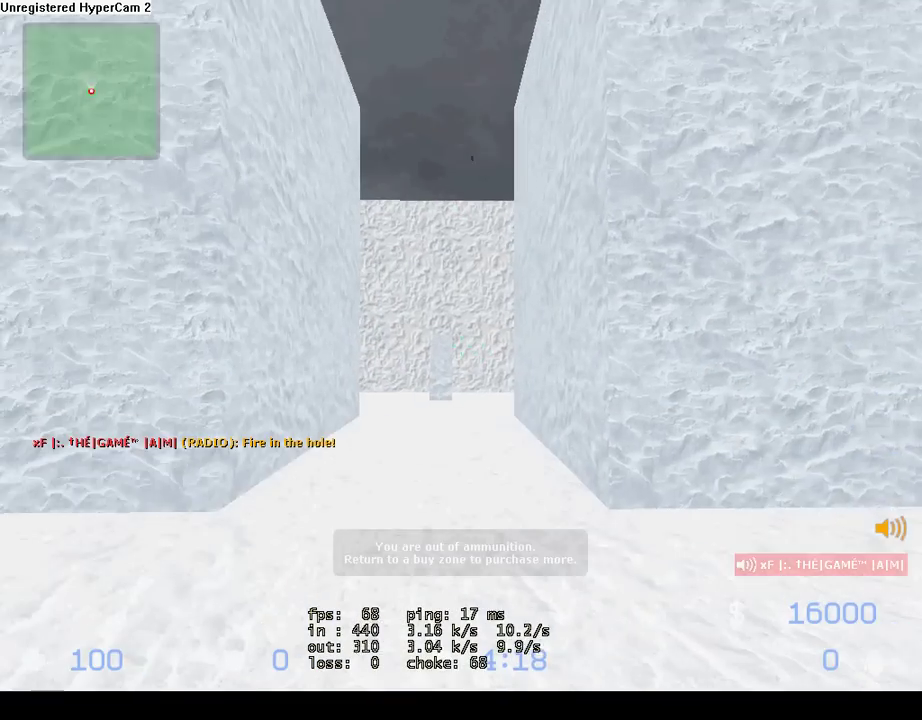